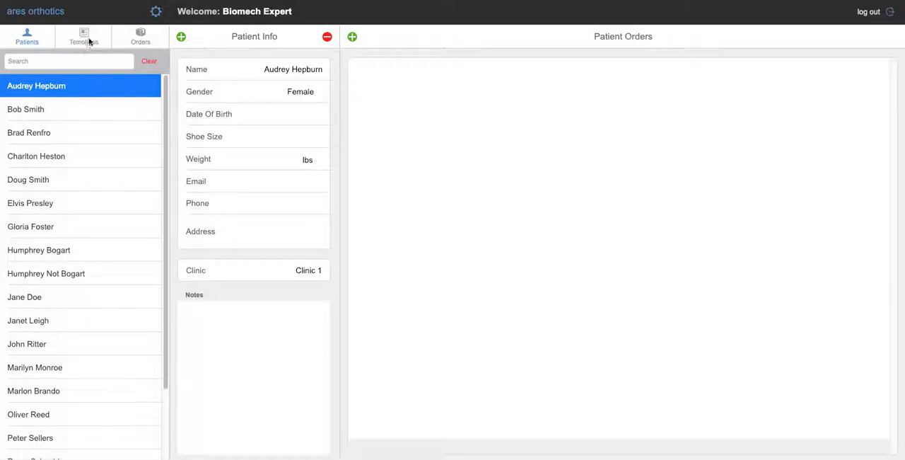
- Open the template list and set the cast dressing of the Biomech Gentle template to 4
left_click(87, 41)
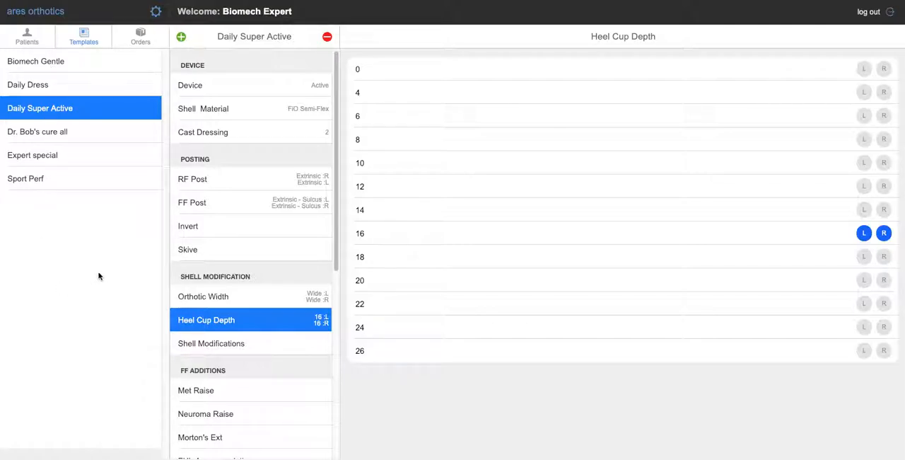
left_click(55, 70)
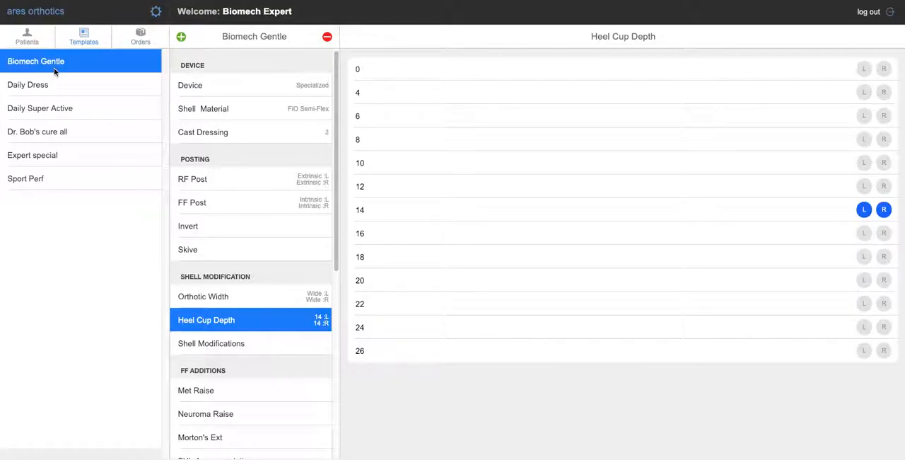
left_click(300, 132)
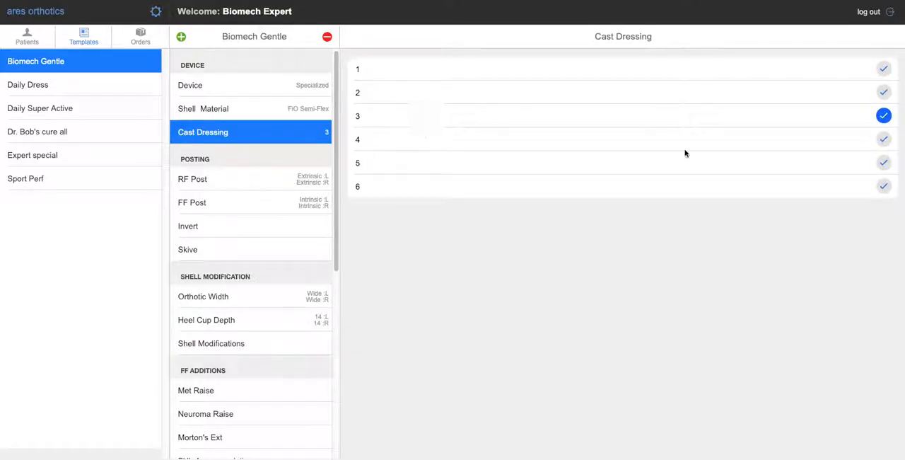
left_click(884, 140)
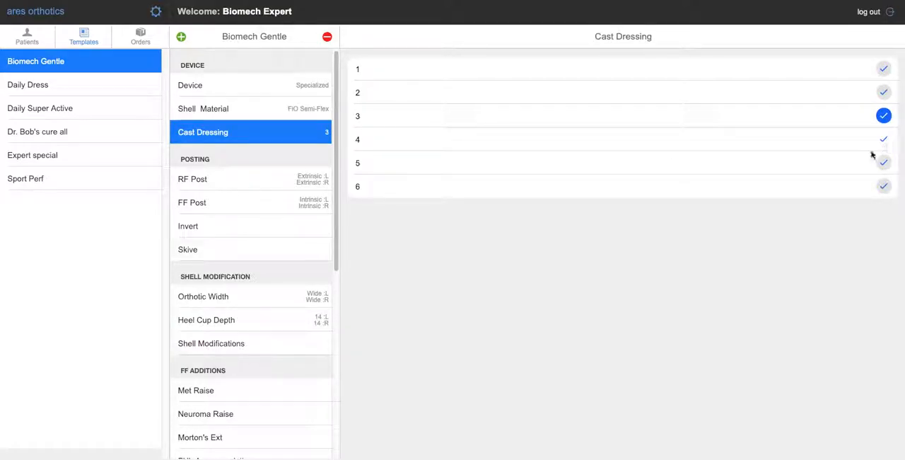
left_click(264, 113)
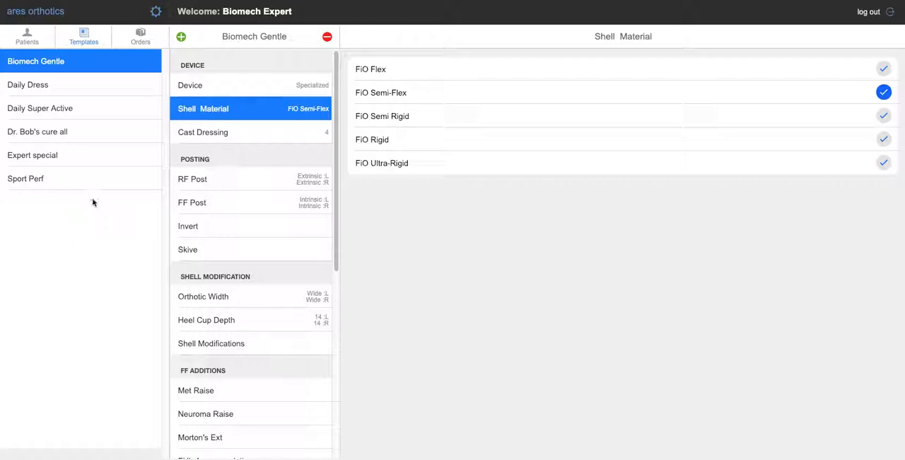
- Remove the Expert special template from the template list
left_click(78, 152)
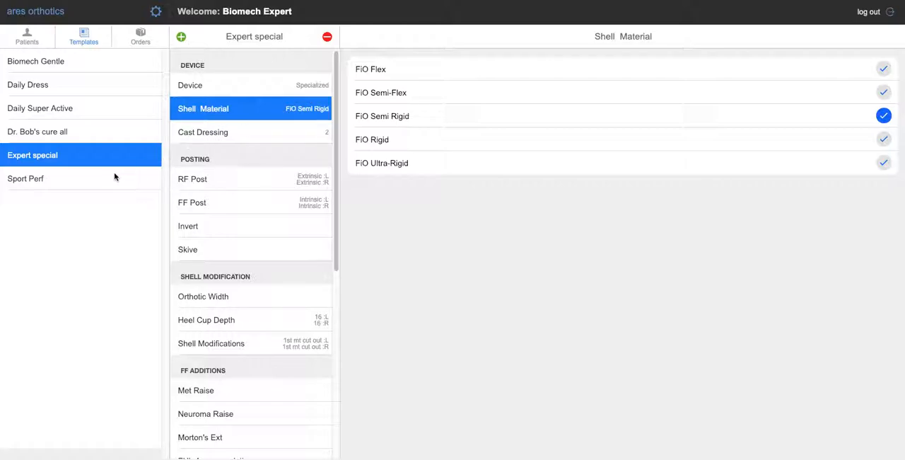
left_click(328, 37)
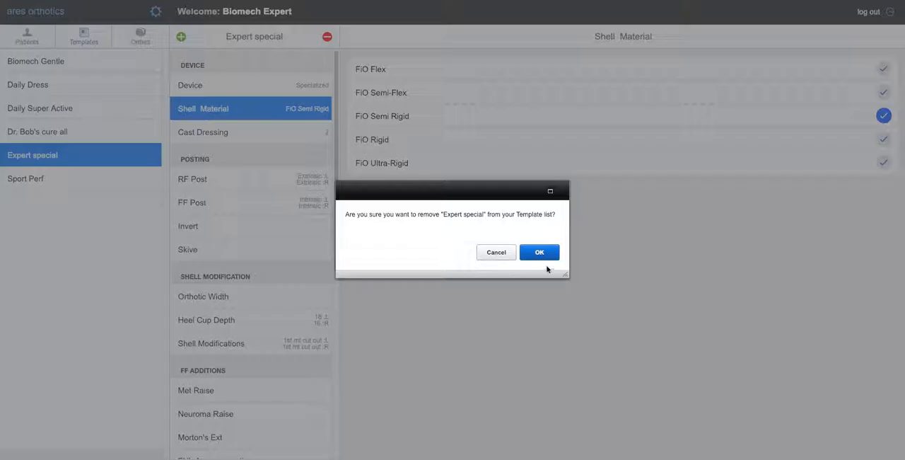
left_click(540, 253)
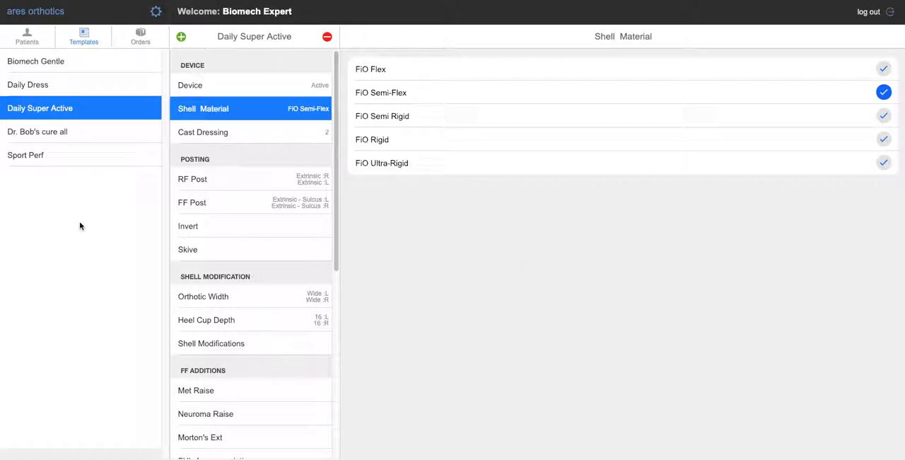
- Add two custom orthotic templates named "Sport Perf - met raise" and "Sport Perf - heel pad"
left_click(181, 38)
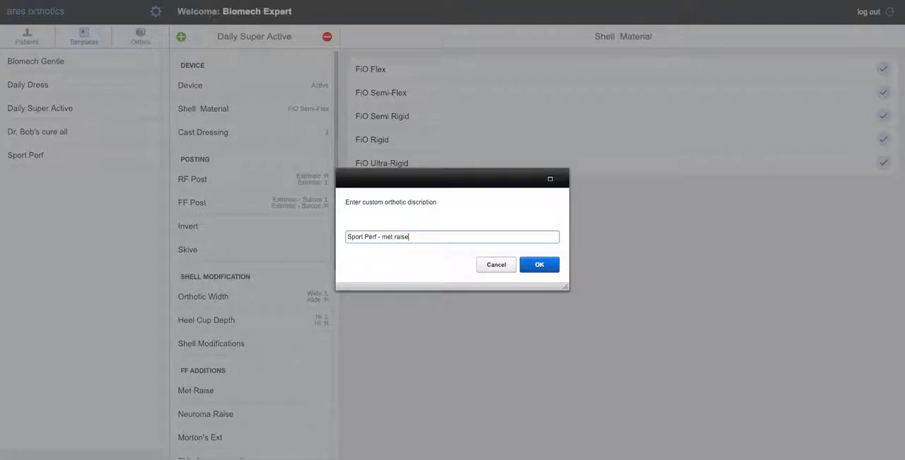
key("Return")
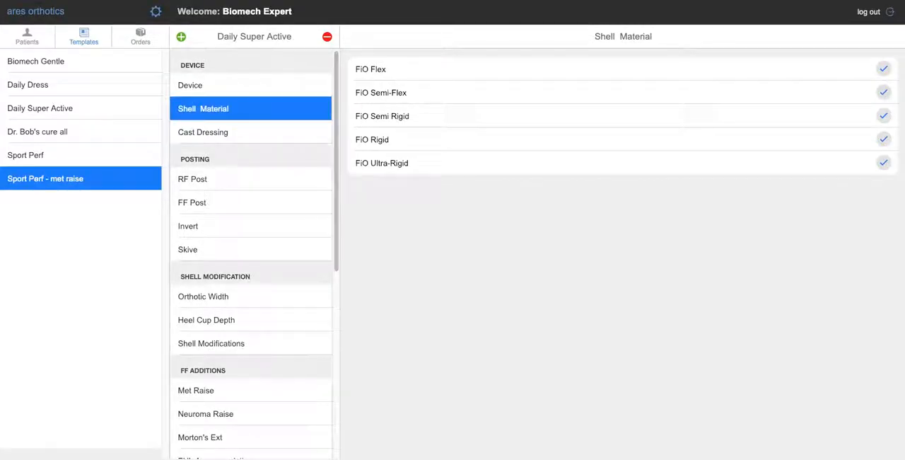
left_click(181, 39)
type("Spor")
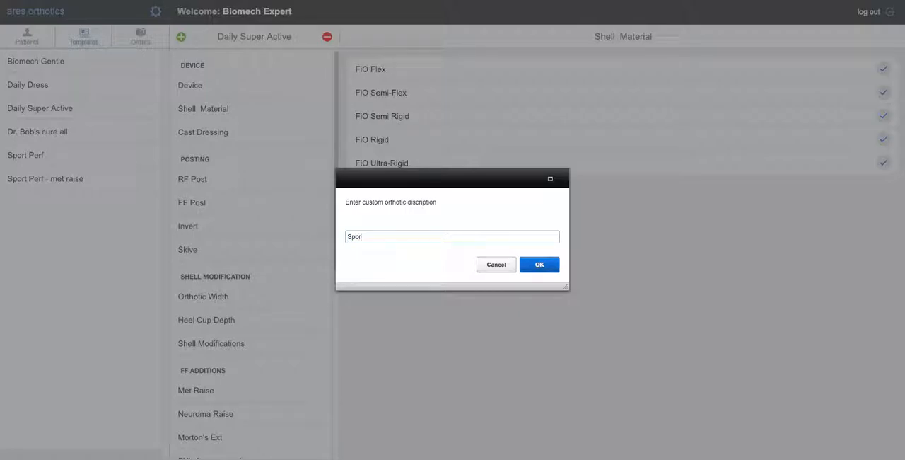
type("t Perf - heel pad")
key("Return")
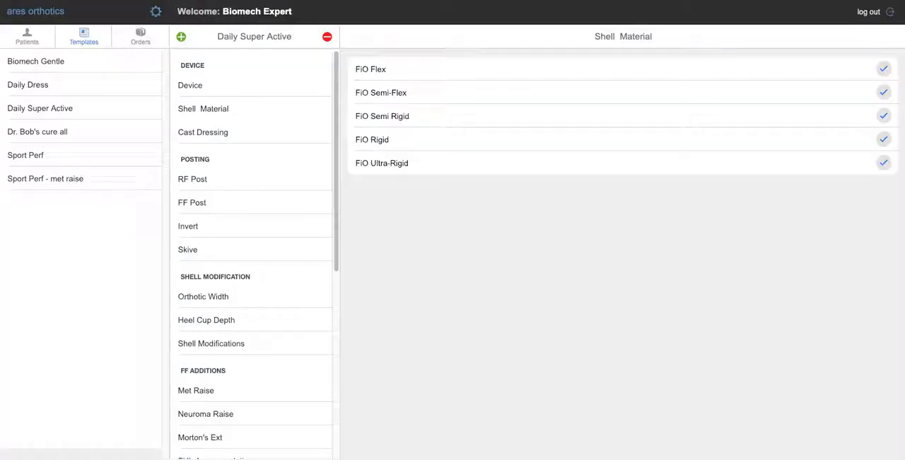
- Add a custom orthotic template named "Plantar fasciitis"
left_click(181, 38)
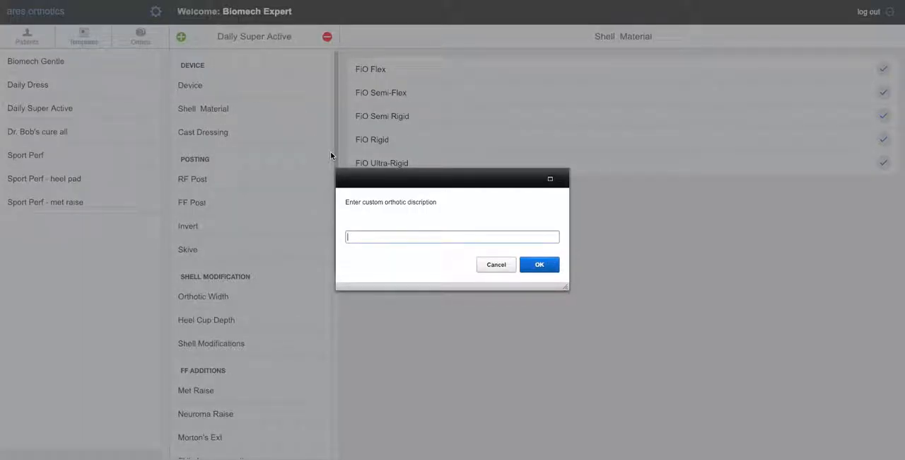
type("Plantar fasciitis")
key("Return")
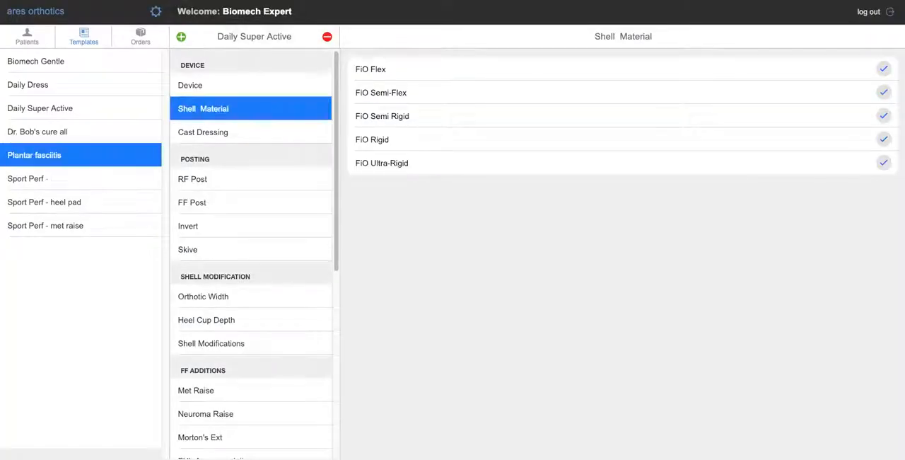
- Add a custom orthotic template named "Tib Post"
left_click(181, 37)
type("Tib")
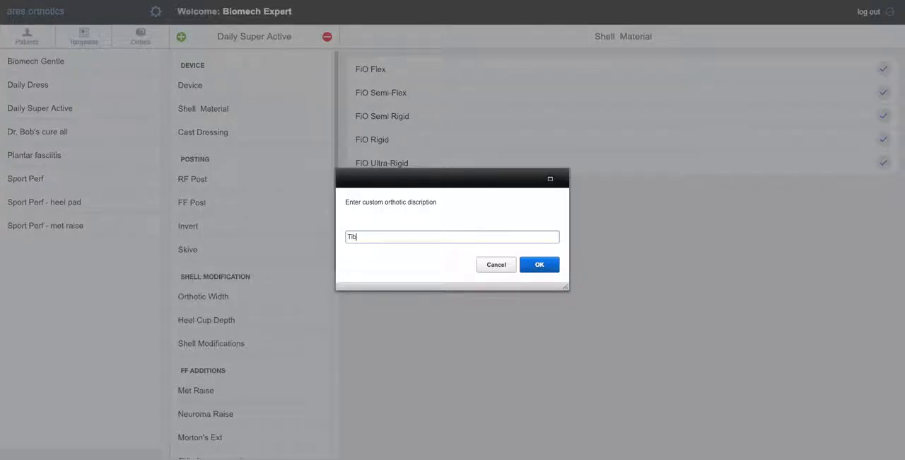
type(" Post")
key("Return")
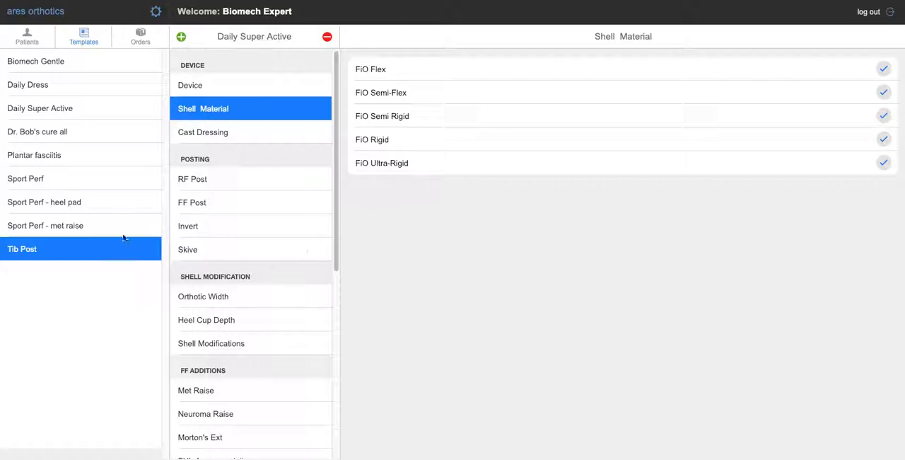
- Set the device type of the Sport Perf - heel pad template to Active
left_click(40, 179)
left_click(99, 200)
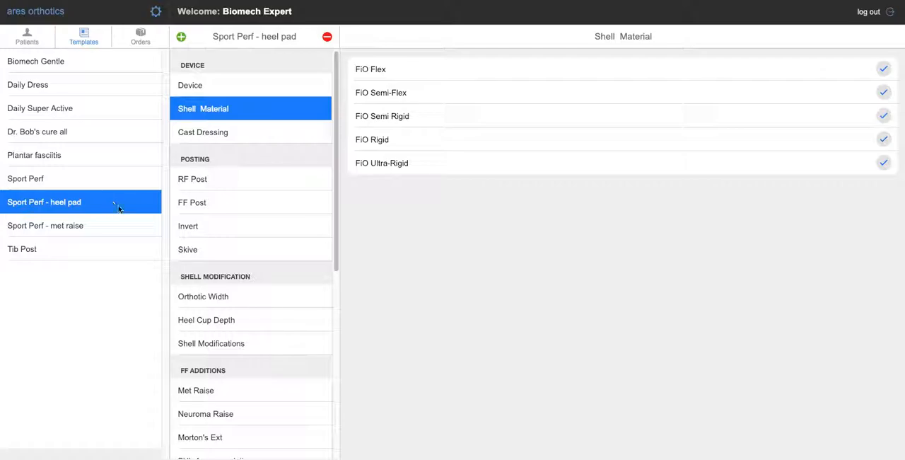
left_click(233, 84)
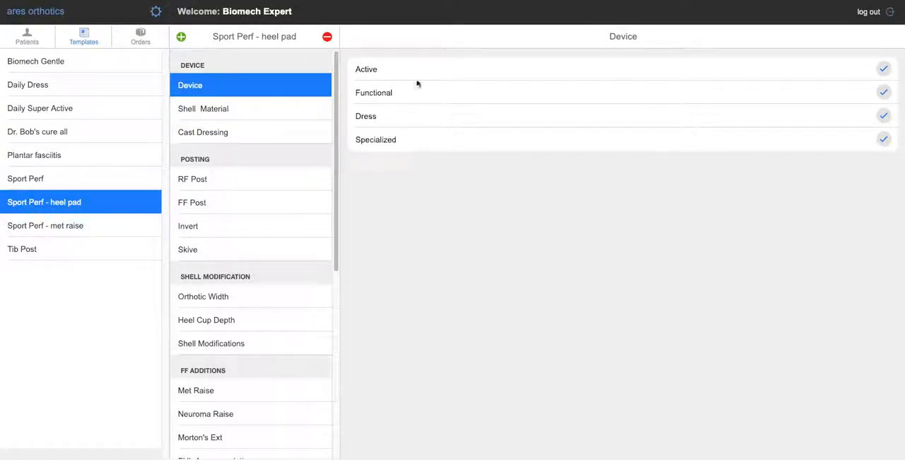
left_click(883, 69)
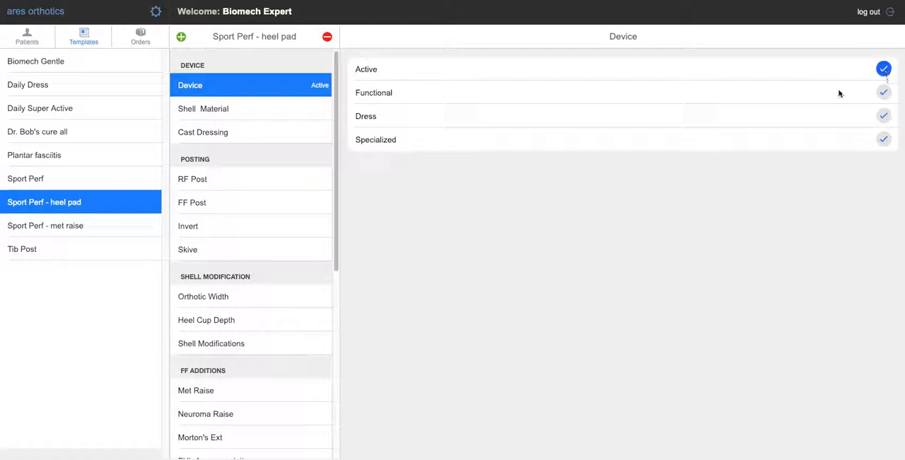
- Set the heel pad template's shell material to FiO Semi Rigid and its cast dressing to 2
left_click(281, 116)
left_click(884, 116)
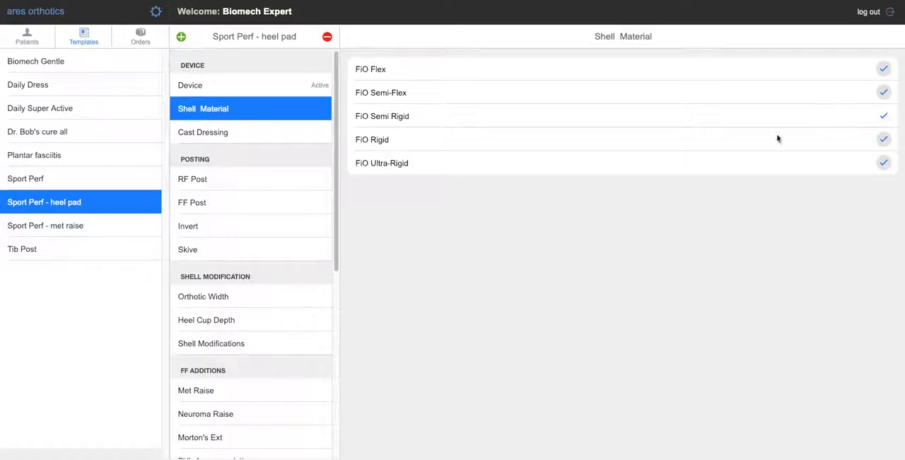
left_click(254, 134)
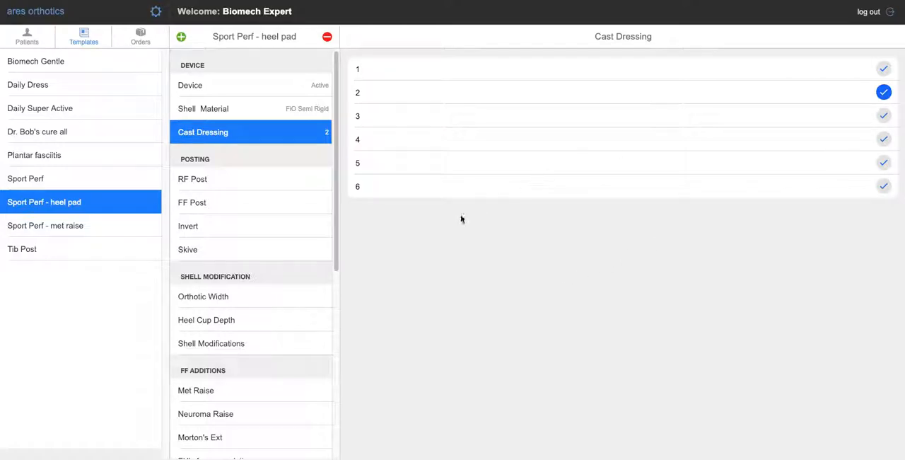
- Set the template's RF Post to Extrinsic and its FF Post to Intrinsic for both the left and right foot
left_click(280, 179)
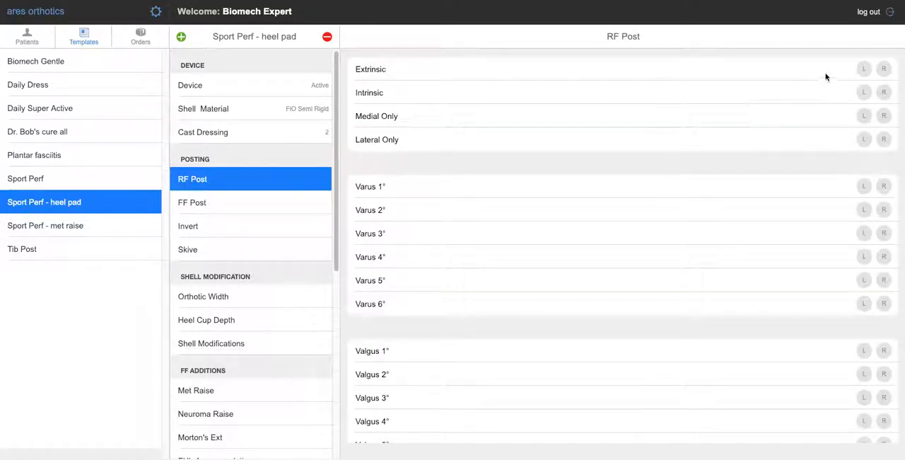
left_click(864, 68)
left_click(883, 68)
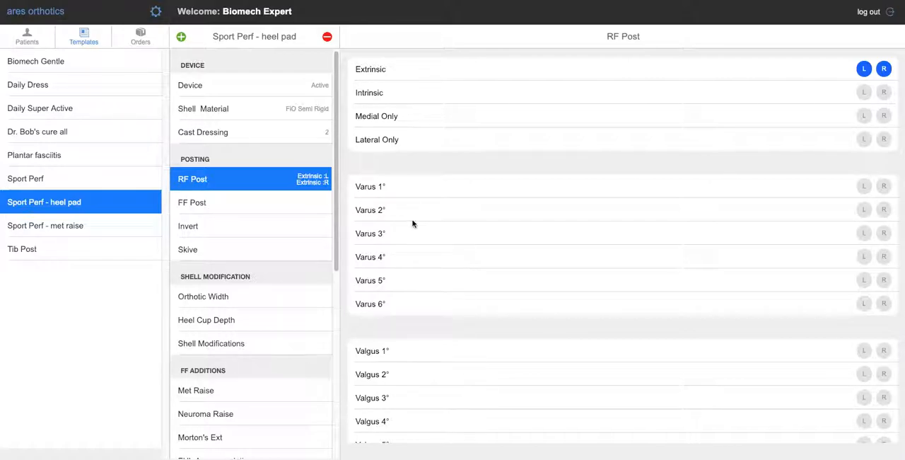
left_click(269, 205)
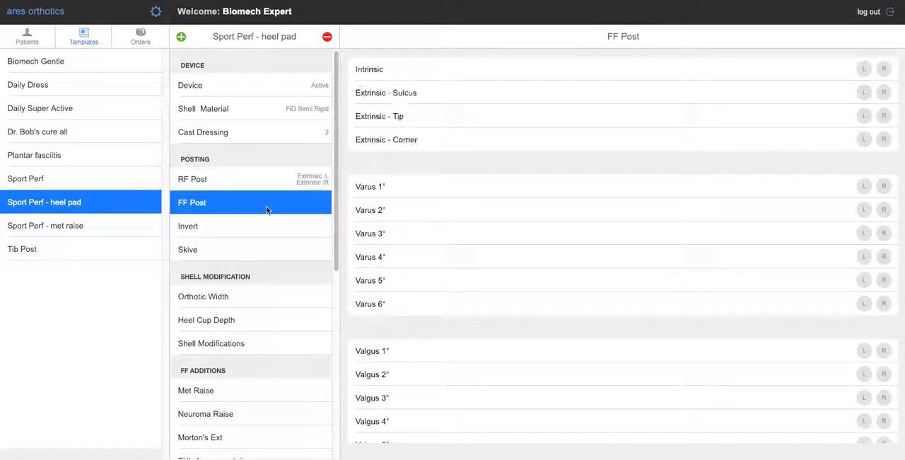
left_click(864, 68)
left_click(884, 69)
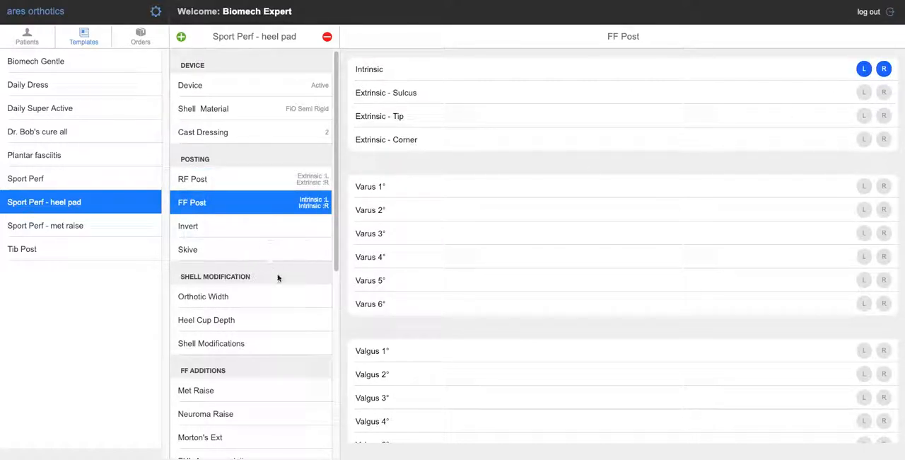
- Set the template's heel cup depth to 16 for both the left and right foot
scroll(277, 269, "down", 3)
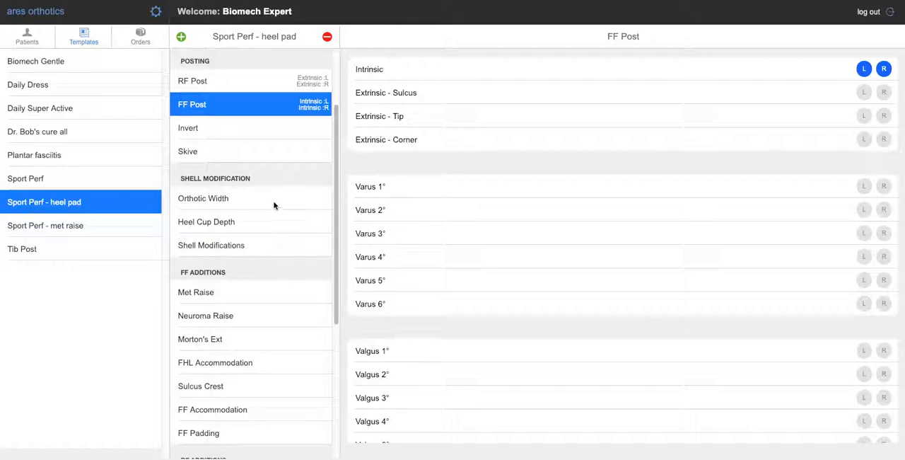
left_click(267, 224)
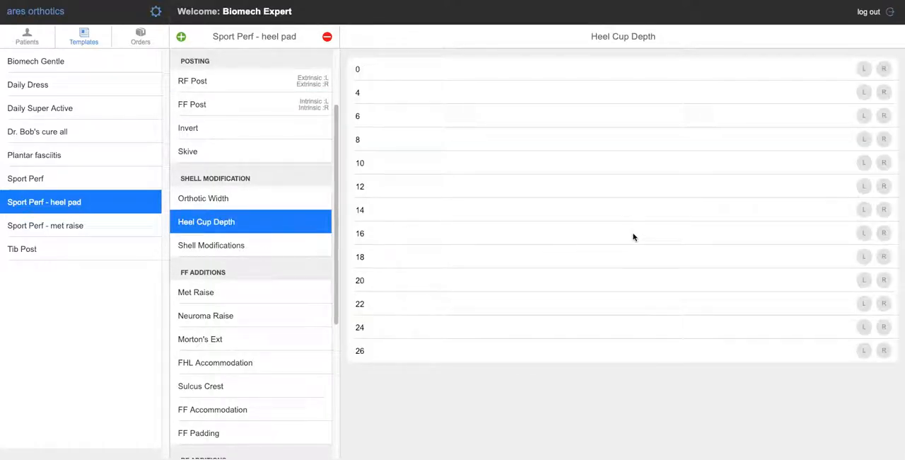
left_click(864, 234)
left_click(884, 234)
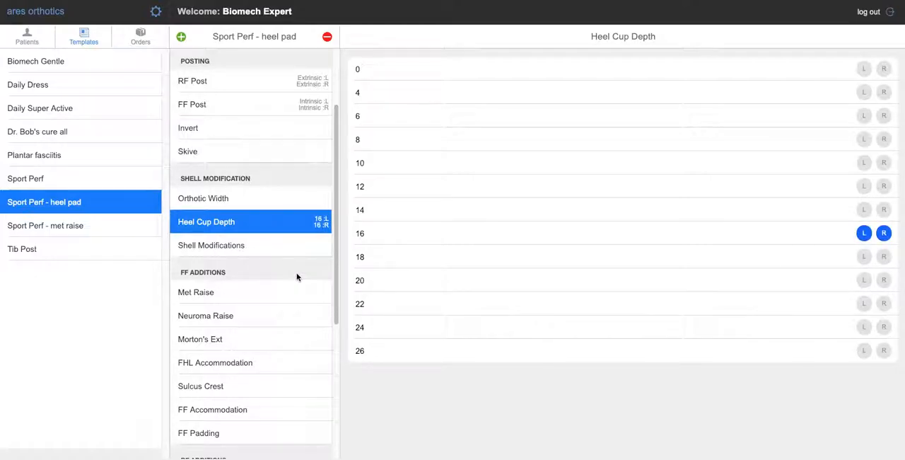
- Add the 1st mt cut out shell modification to the template for both the left and right foot
scroll(300, 275, "down", 3)
left_click(247, 125)
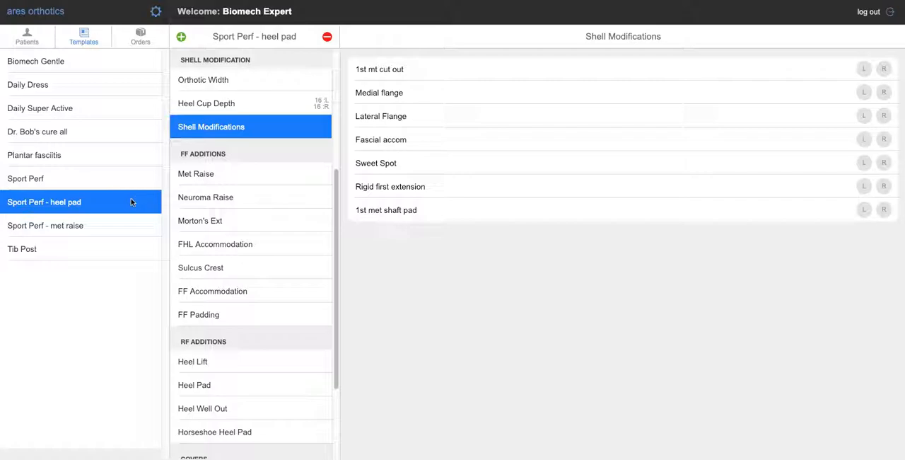
left_click(864, 68)
left_click(883, 69)
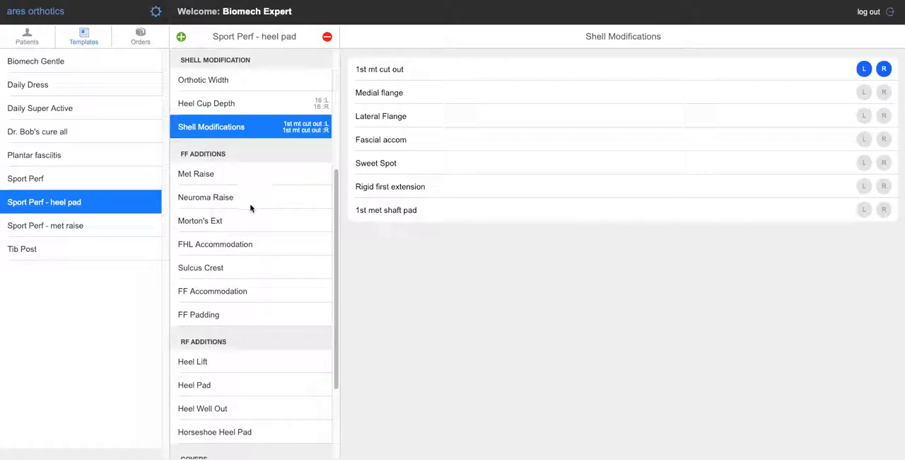
- Review the Morton's Ext and FF Accommodation options, and add a 3.0 mm heel pad for both the left and right foot
scroll(257, 244, "down", 2)
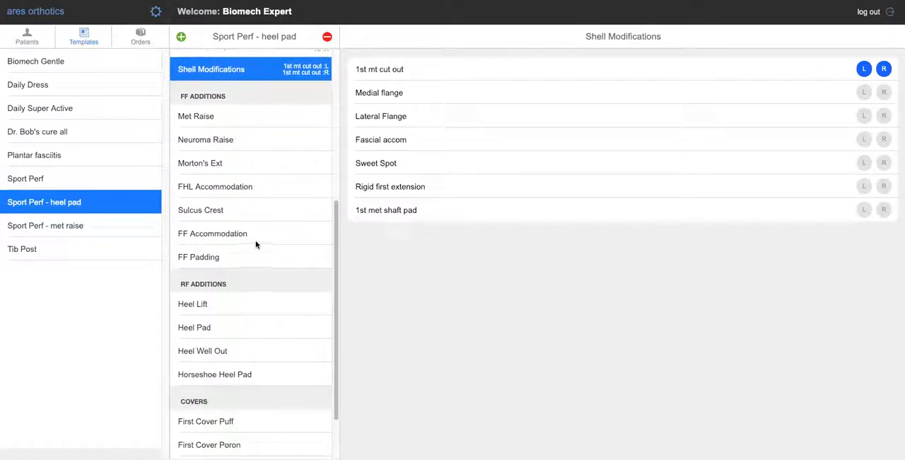
left_click(235, 164)
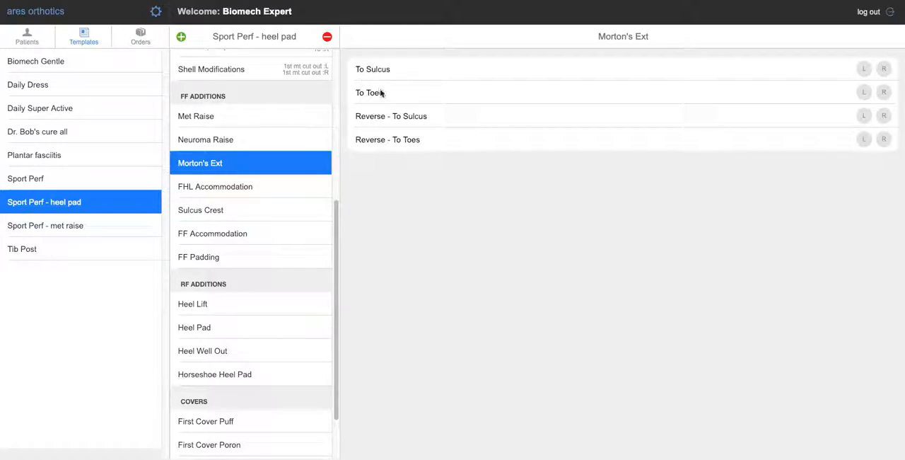
scroll(268, 206, "down", 3)
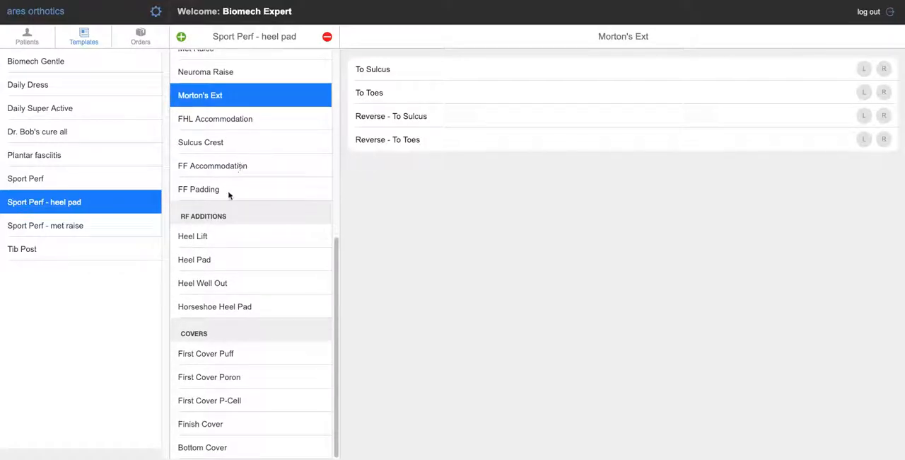
left_click(261, 174)
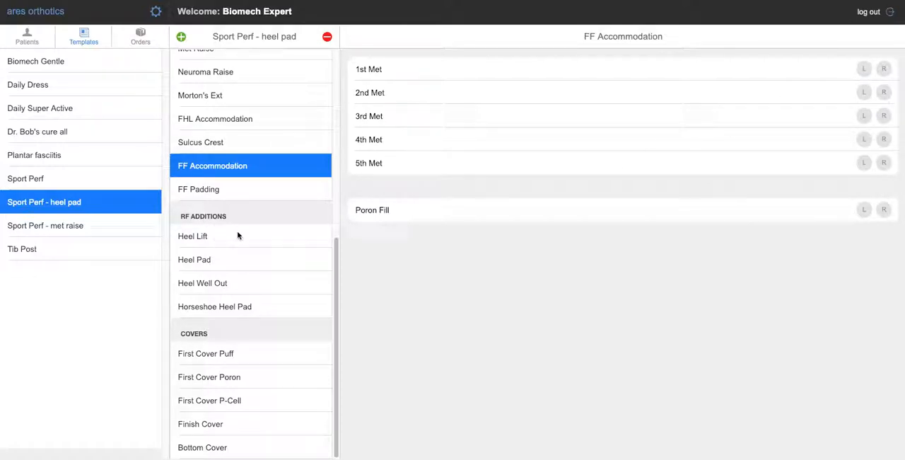
left_click(230, 262)
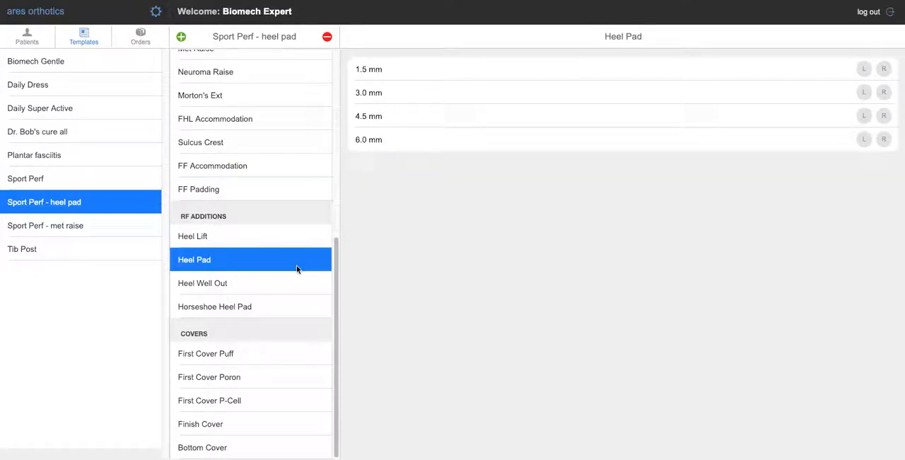
left_click(866, 93)
left_click(884, 92)
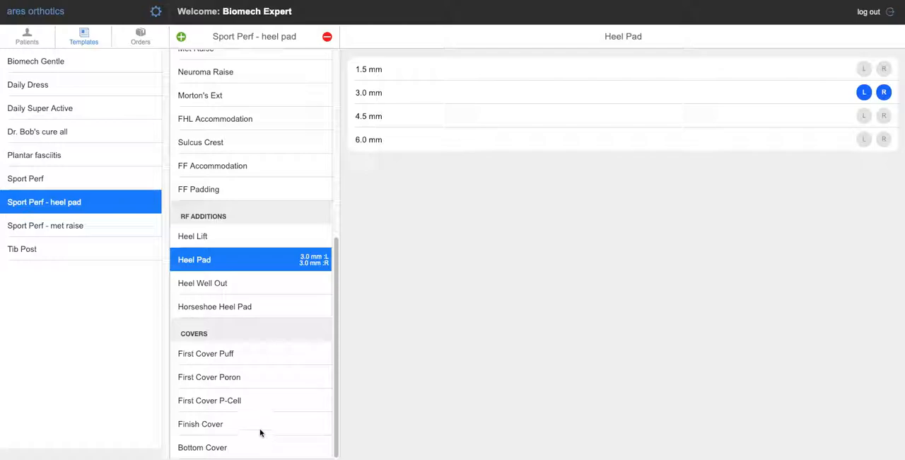
- Set the heel pad template's First Cover Poron to 1.5 mm with Toes length
left_click(256, 378)
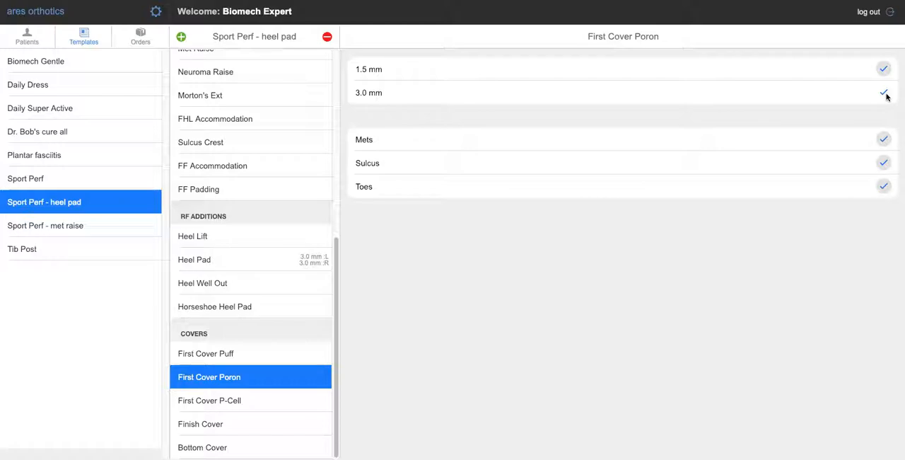
left_click(884, 69)
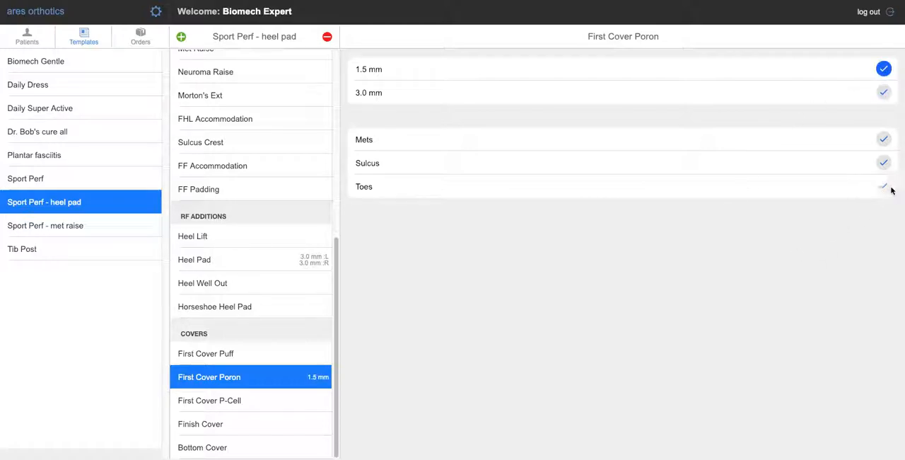
left_click(883, 186)
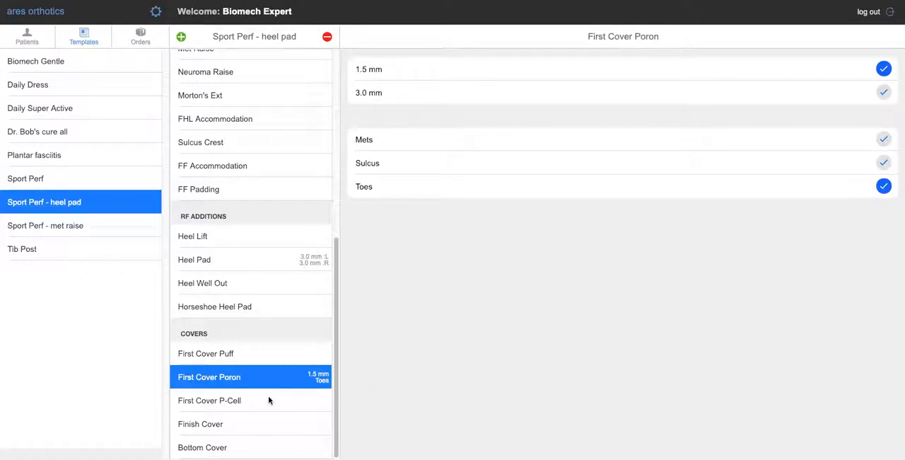
- Set the heel pad template's finish cover to Puff 3.0 mm with Toes length
left_click(259, 427)
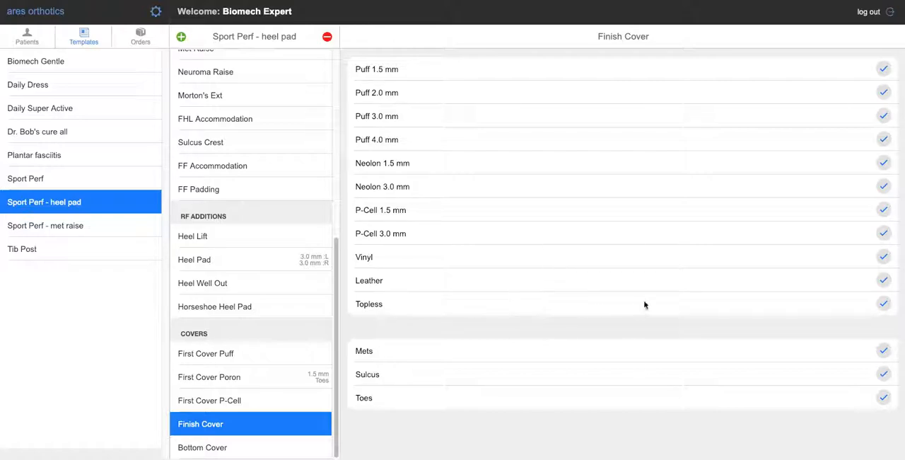
left_click(884, 116)
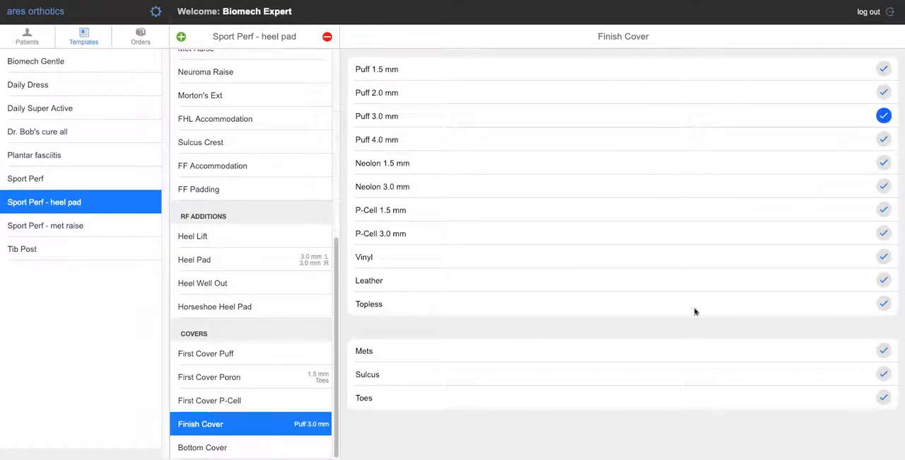
left_click(884, 397)
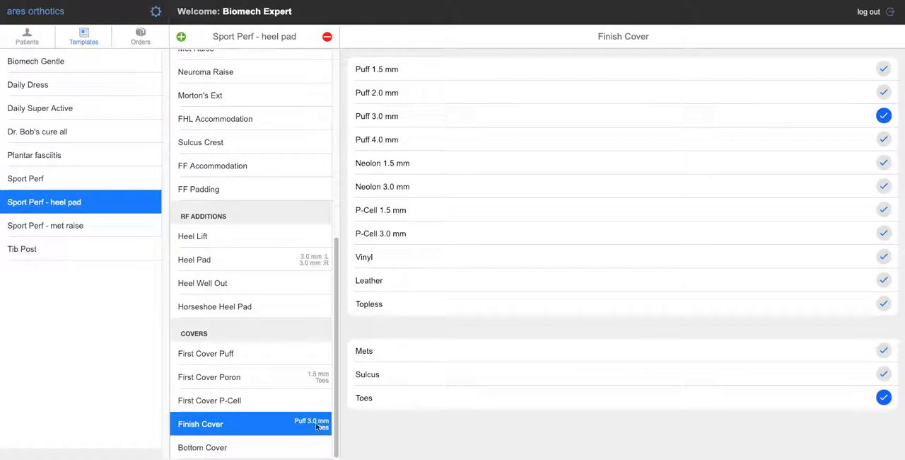
- Try a Vinyl bottom cover with FF coverage for both the left and right foot
left_click(272, 456)
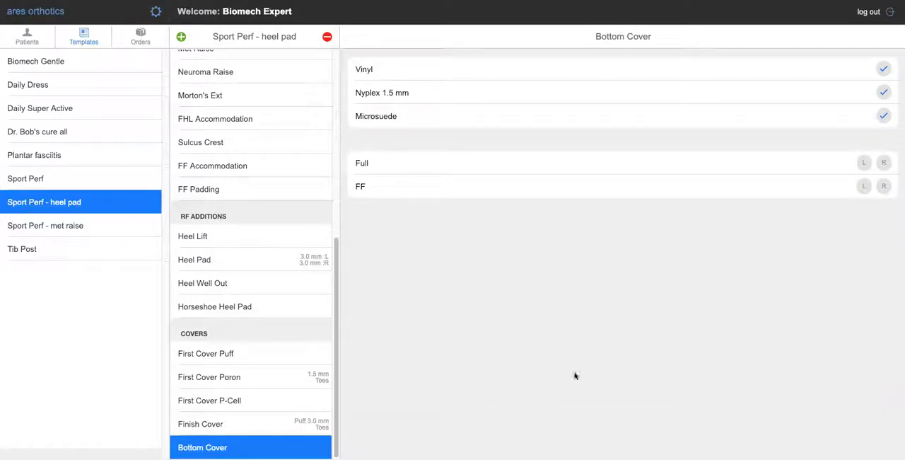
left_click(883, 69)
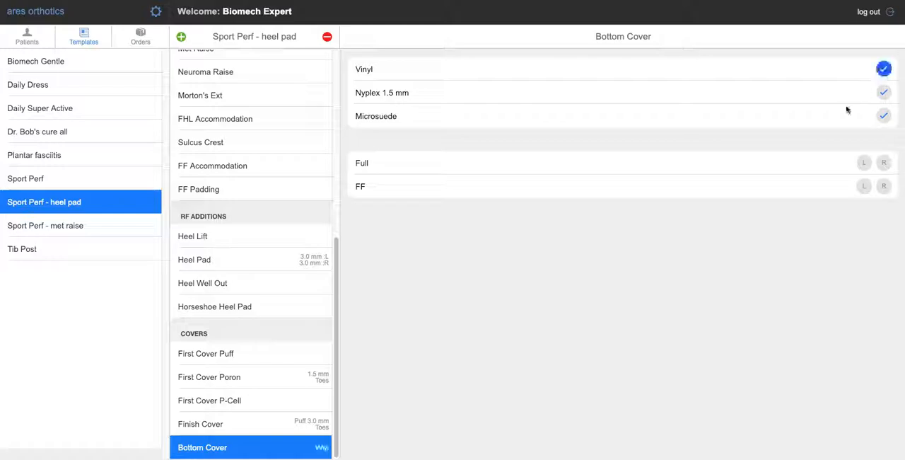
left_click(870, 166)
left_click(864, 187)
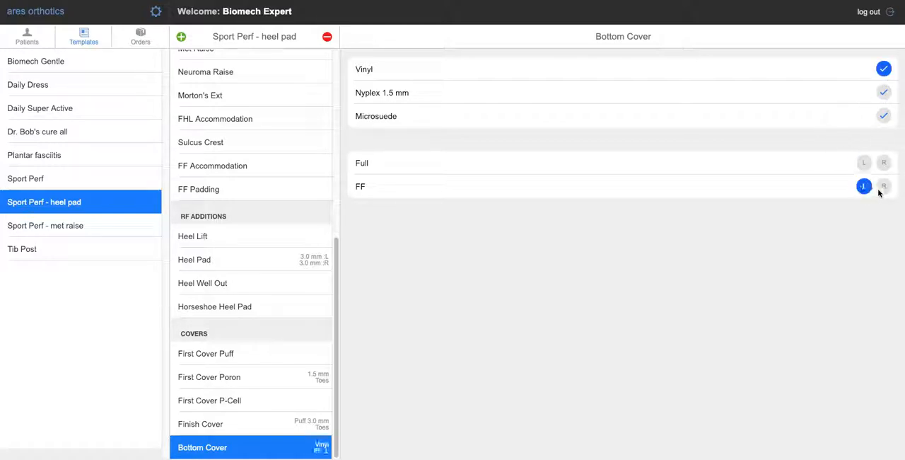
left_click(884, 186)
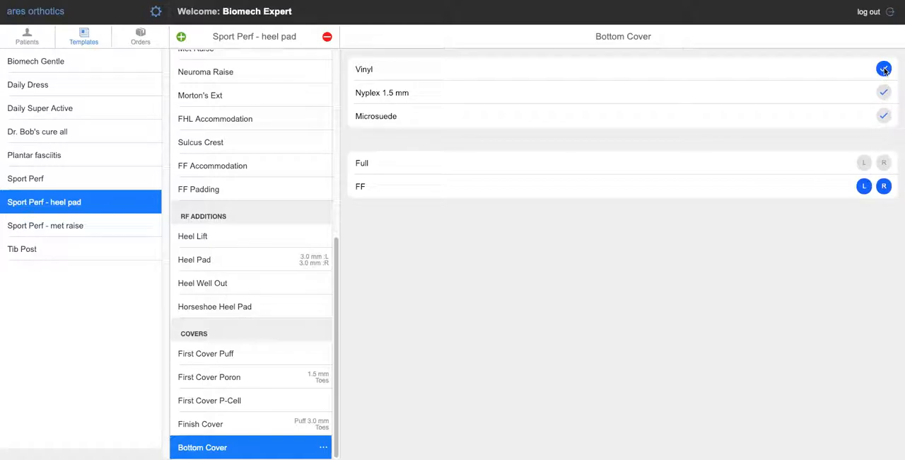
- Try Full coverage for the Vinyl bottom cover on both feet, and clear all bottom cover selections
left_click(864, 163)
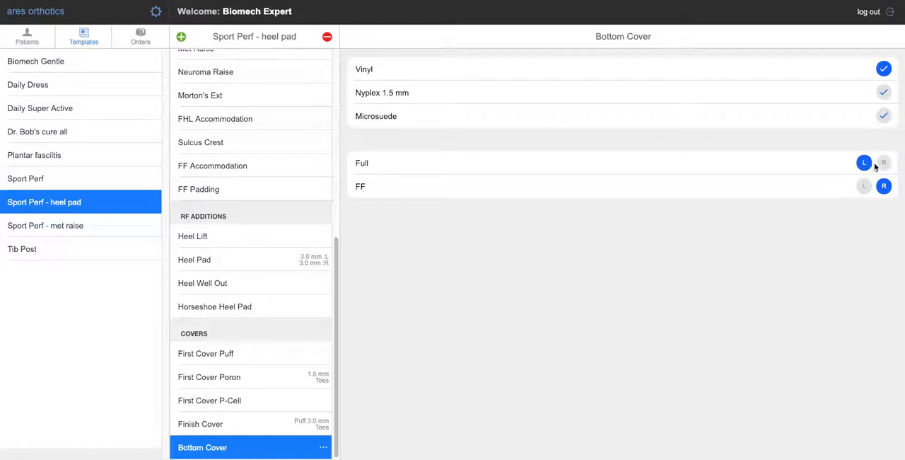
left_click(884, 163)
left_click(865, 164)
left_click(864, 186)
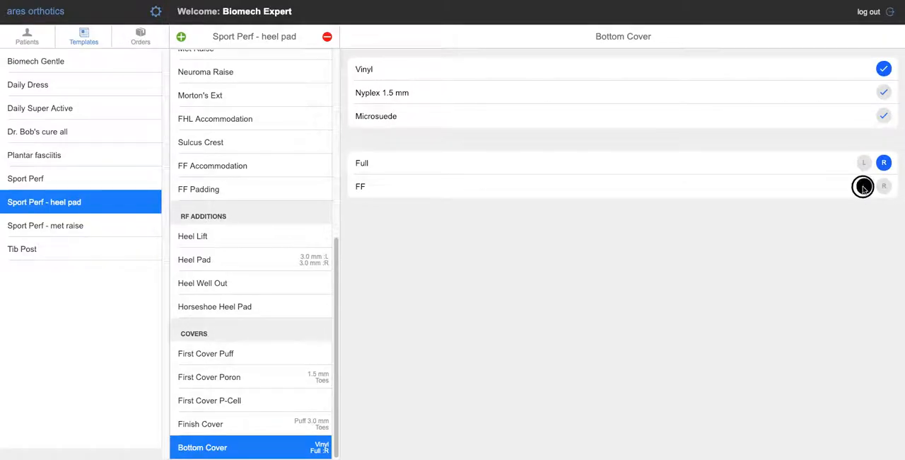
left_click(884, 162)
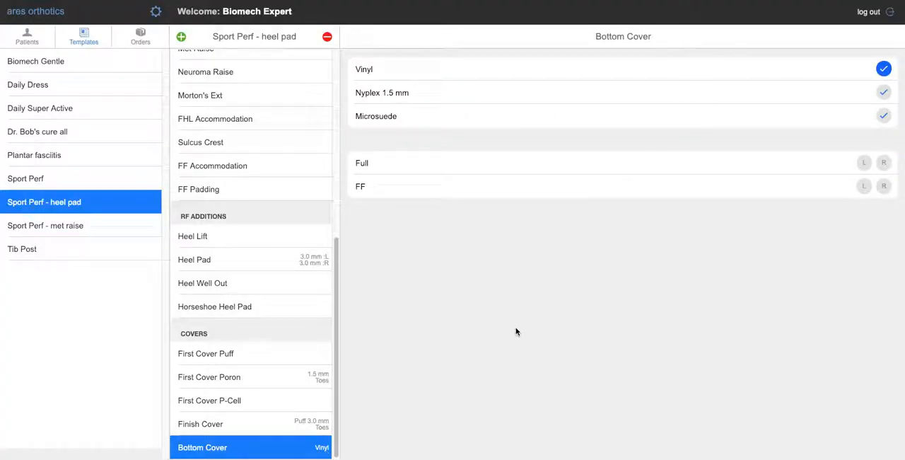
left_click(884, 69)
- Set up the Sport Perf - met raise template's device section with an Active device, FiO Semi Rigid shell material and cast dressing 2
left_click_drag(337, 329, 305, 90)
left_click(94, 227)
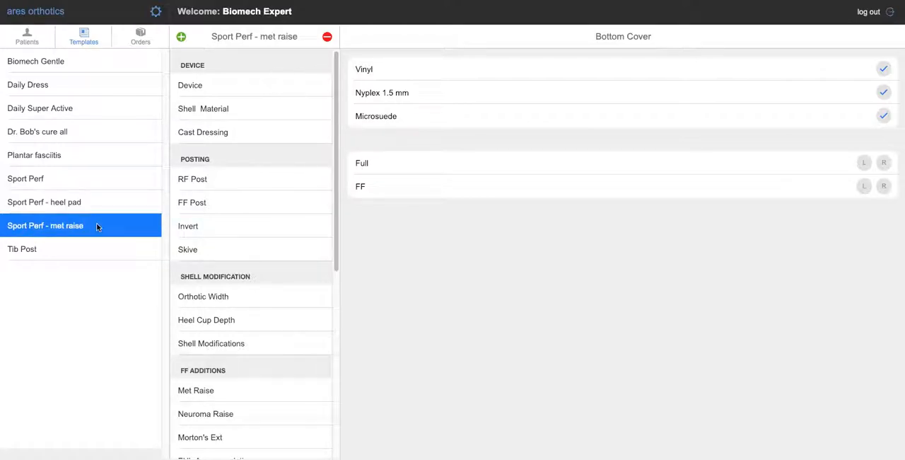
left_click(235, 88)
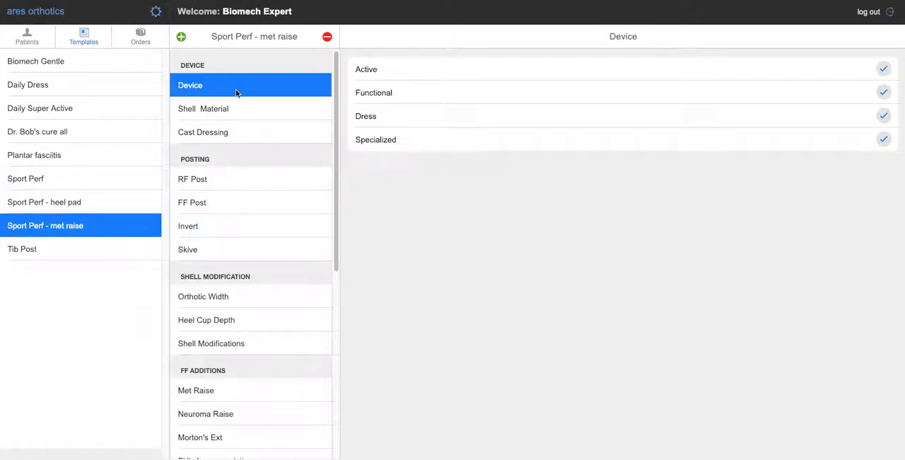
left_click(883, 68)
left_click(883, 116)
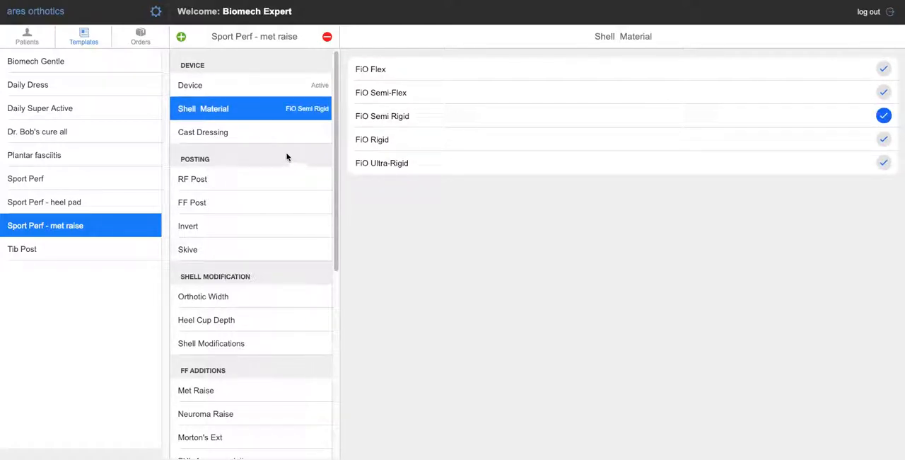
left_click(883, 92)
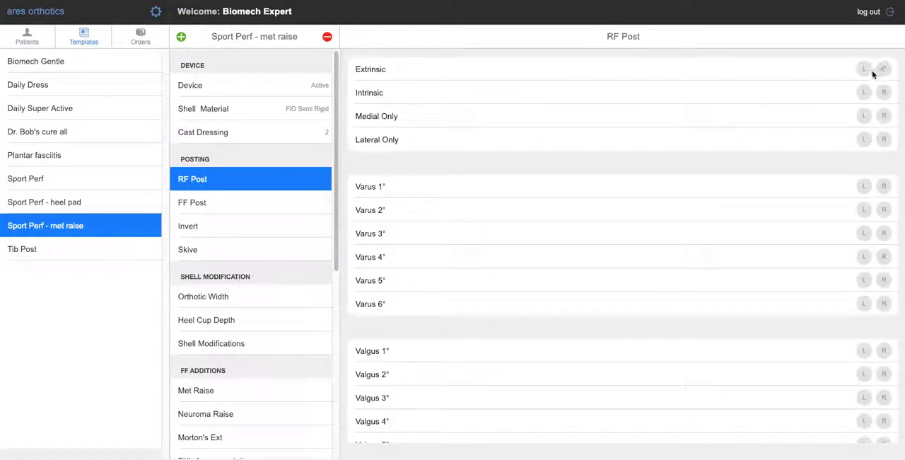
- Set the met raise template's RF Post to Extrinsic and its FF Post to Intrinsic for both the left and right foot
left_click(884, 68)
left_click(864, 69)
left_click(864, 69)
left_click(883, 68)
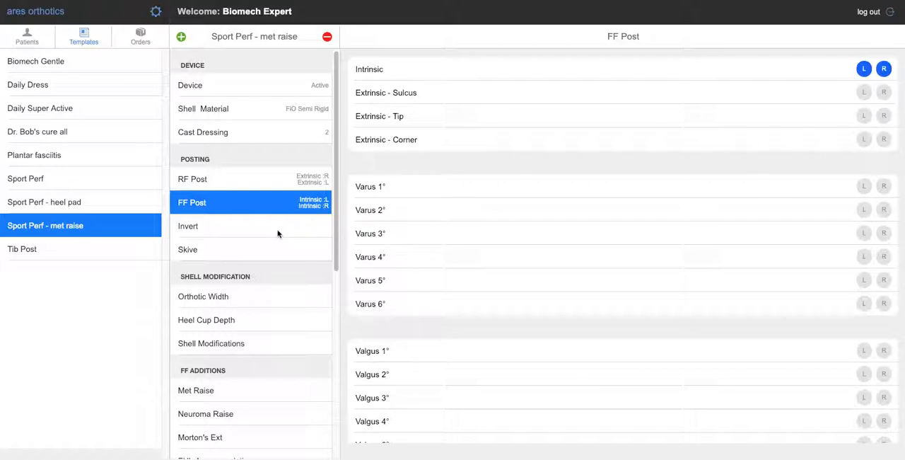
- Add a 3.0 mm Tear drop met raise for both the left and right foot
scroll(283, 283, "down", 3)
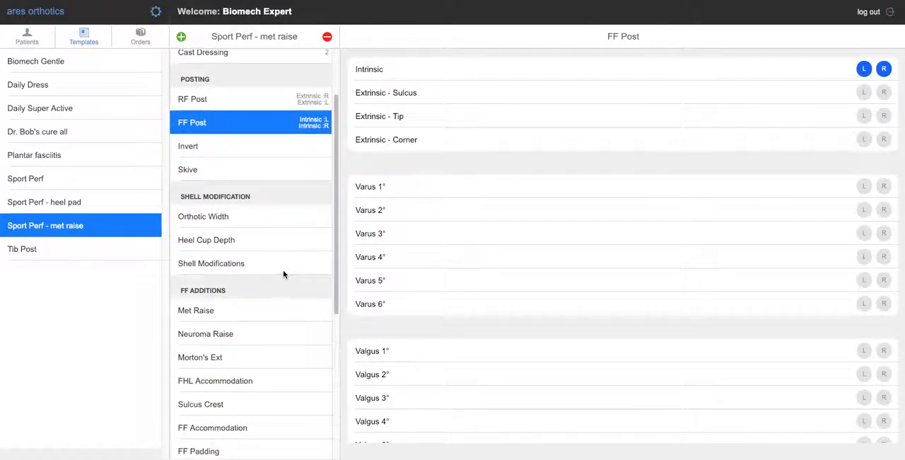
scroll(283, 273, "down", 1)
left_click(283, 270)
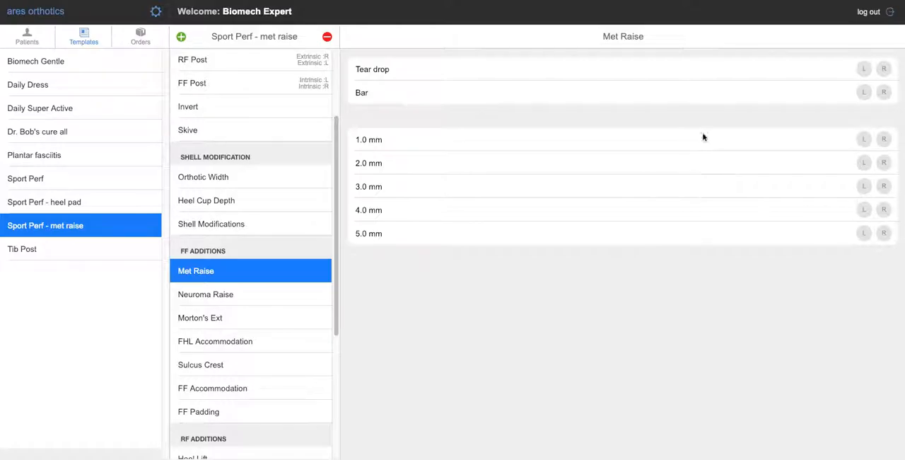
left_click(863, 69)
left_click(884, 69)
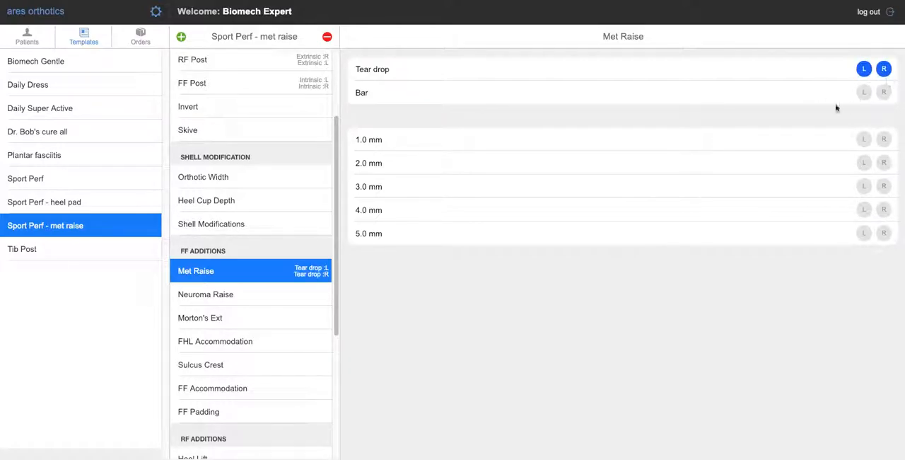
left_click(864, 187)
left_click(885, 186)
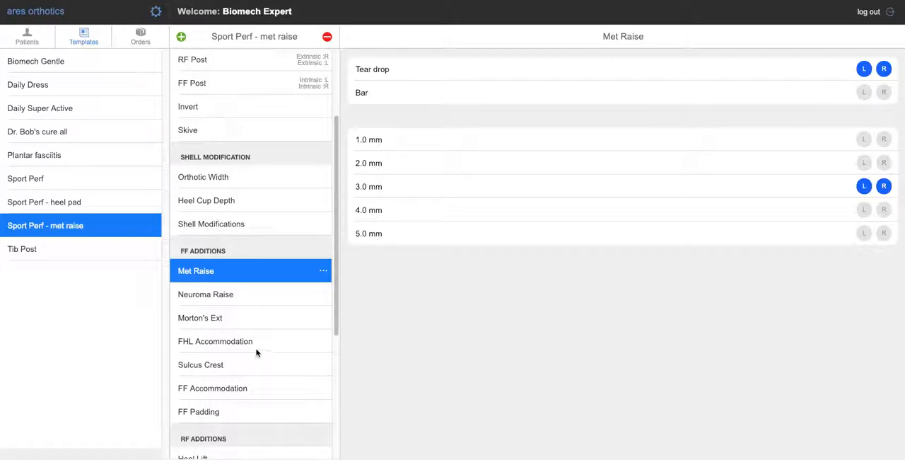
- Set the met raise template's First Cover Poron to 1.5 mm with Toes length
scroll(256, 345, "down", 5)
left_click(256, 378)
left_click(884, 95)
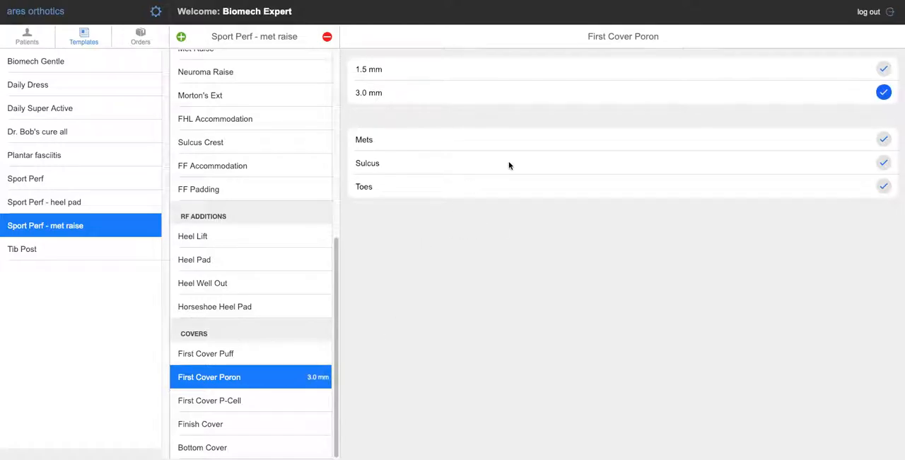
left_click(883, 69)
left_click(884, 186)
- Set the met raise template's finish cover to Puff 3.0 mm with Toes length
left_click(286, 425)
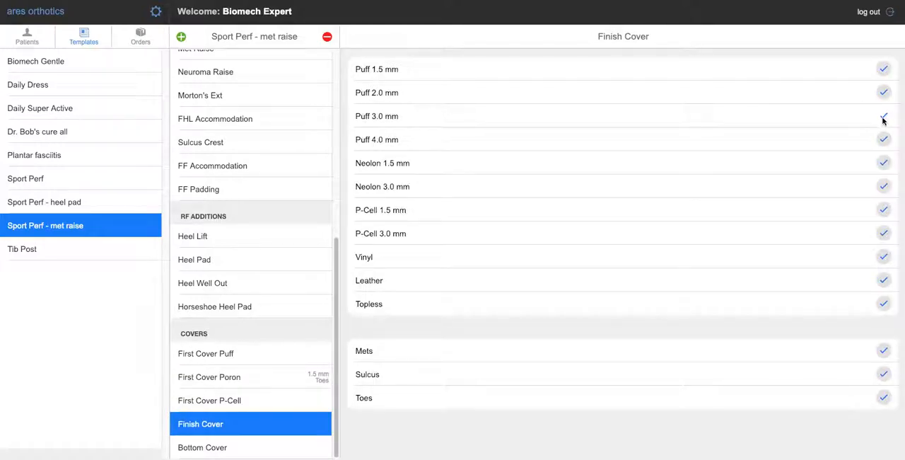
left_click(885, 115)
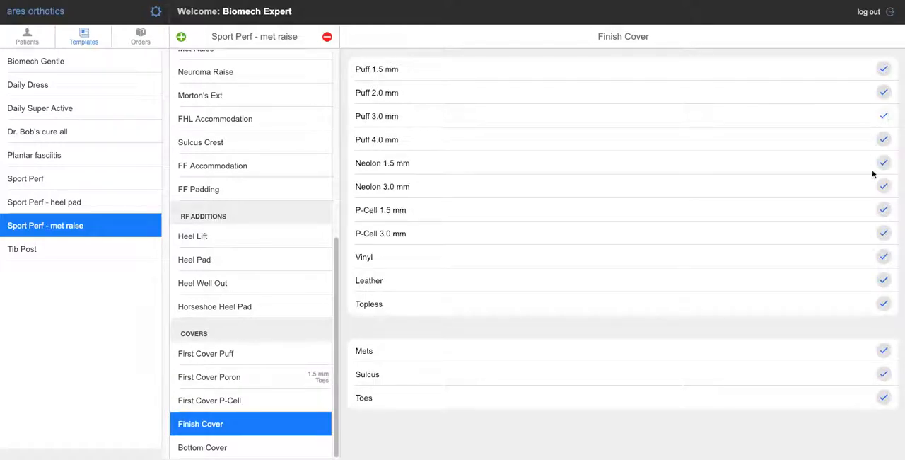
left_click(884, 397)
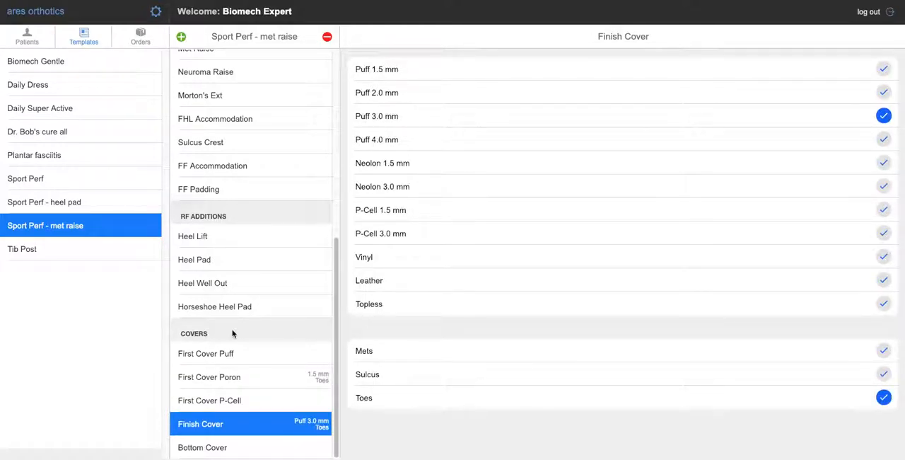
- Set up the Plantar fasciitis template's device section with an Active device, FiO Semi Rigid shell material and cast dressing 2
left_click(72, 155)
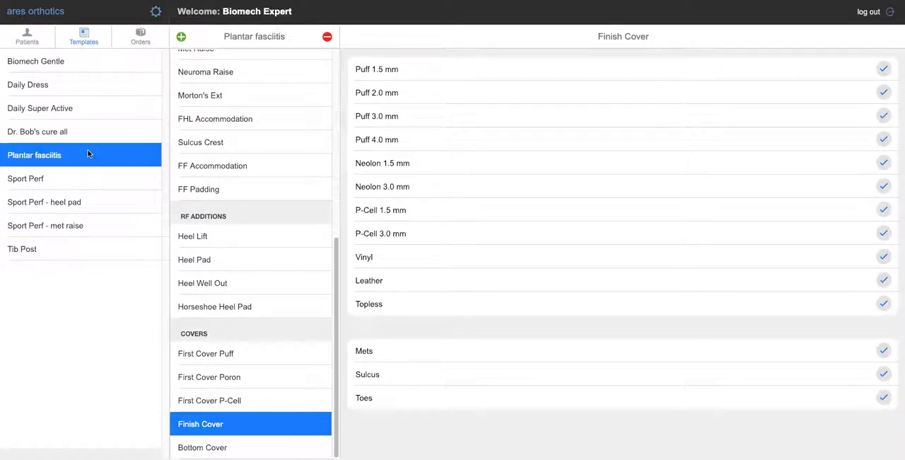
scroll(314, 82, "up", 10)
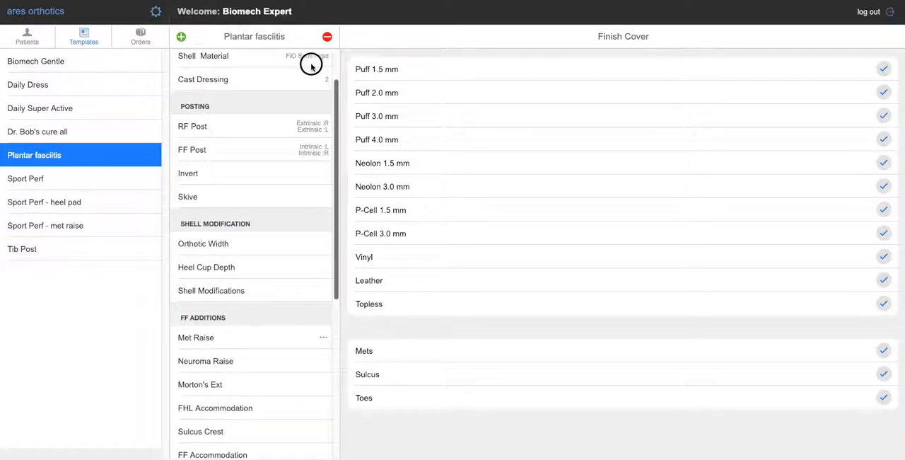
left_click(262, 88)
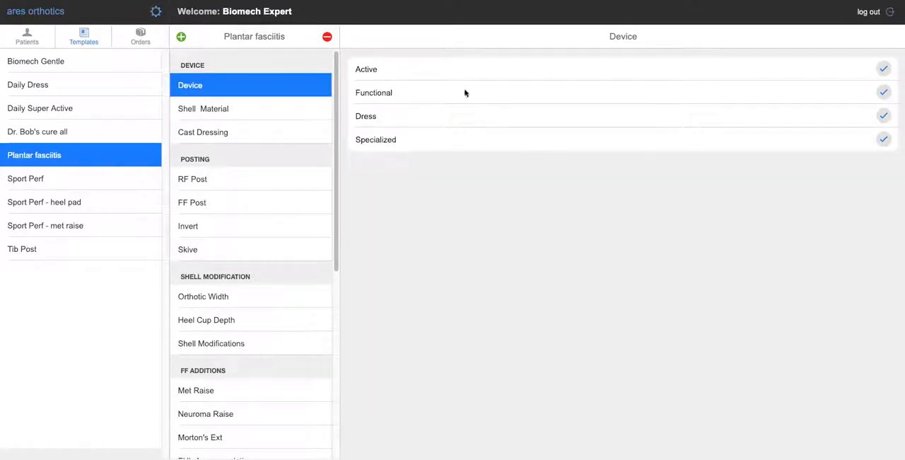
left_click(883, 69)
left_click(261, 107)
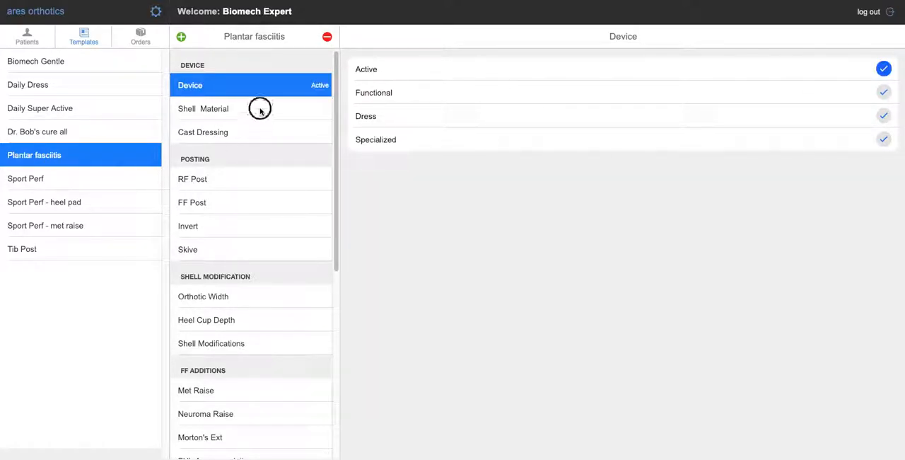
left_click(883, 92)
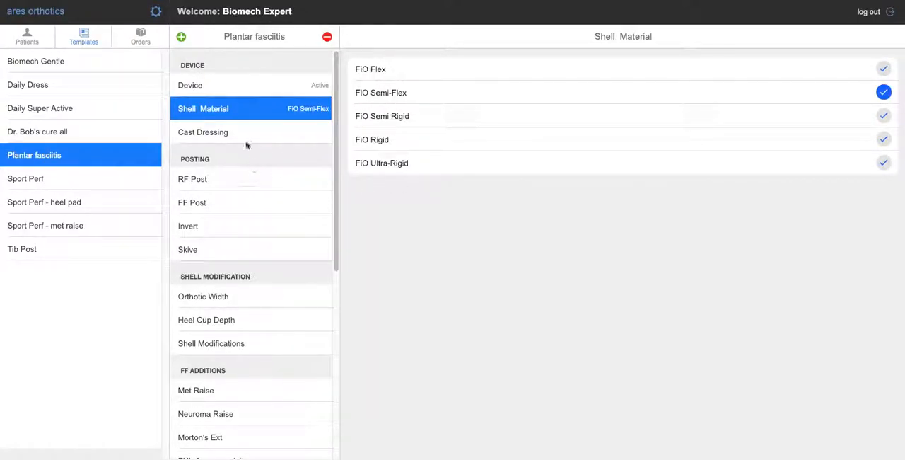
left_click(307, 113)
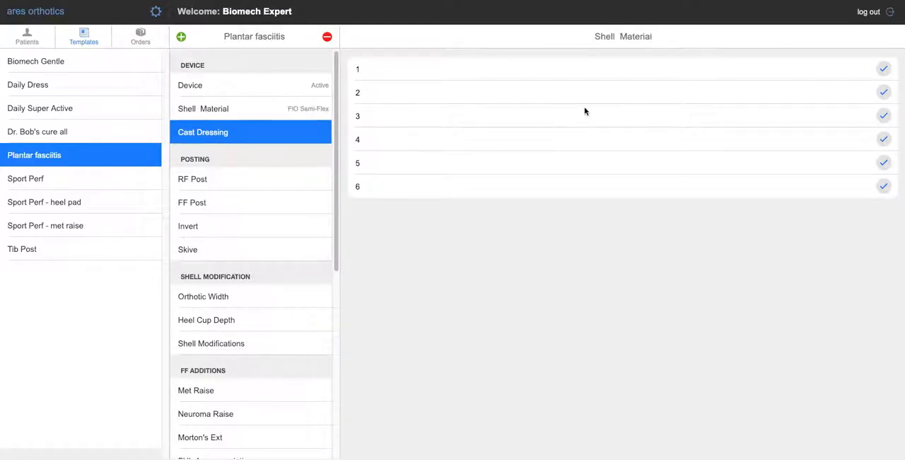
left_click(884, 116)
left_click(237, 134)
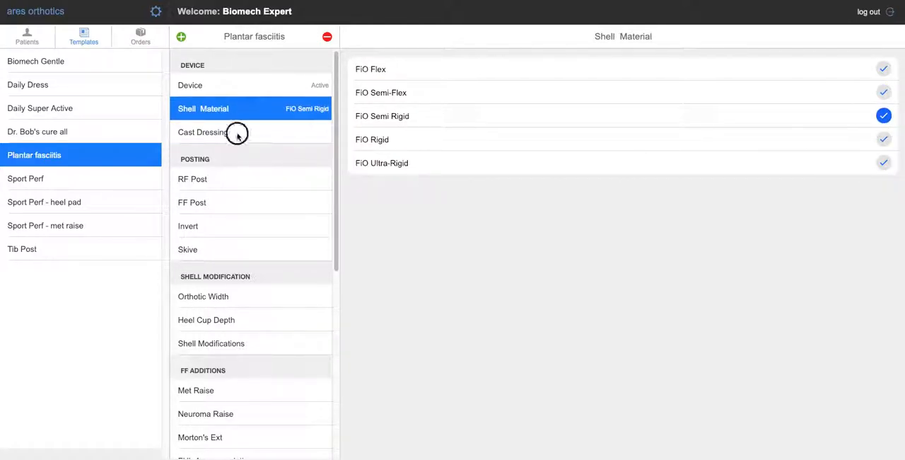
left_click(883, 92)
- Set the Plantar fasciitis template's RF Post to Extrinsic and its FF Post to Intrinsic for both the left and right foot
left_click(276, 183)
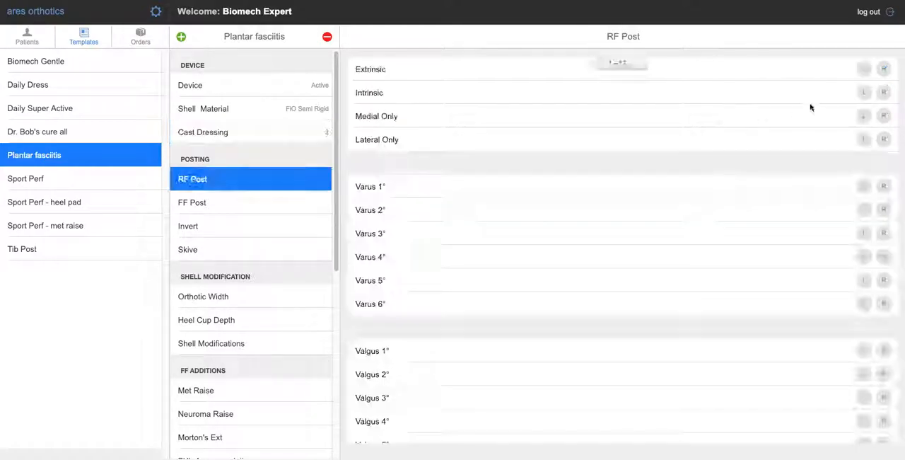
left_click(884, 68)
left_click(864, 69)
left_click(263, 200)
left_click(864, 69)
left_click(884, 69)
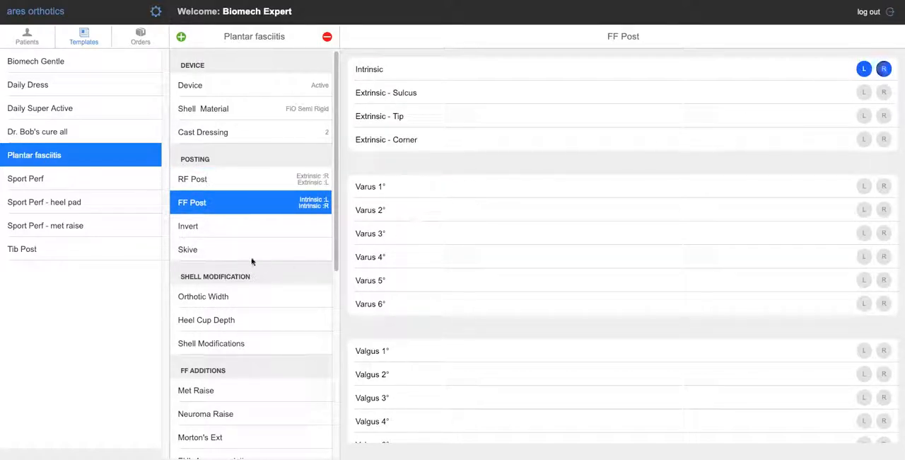
scroll(244, 249, "down", 3)
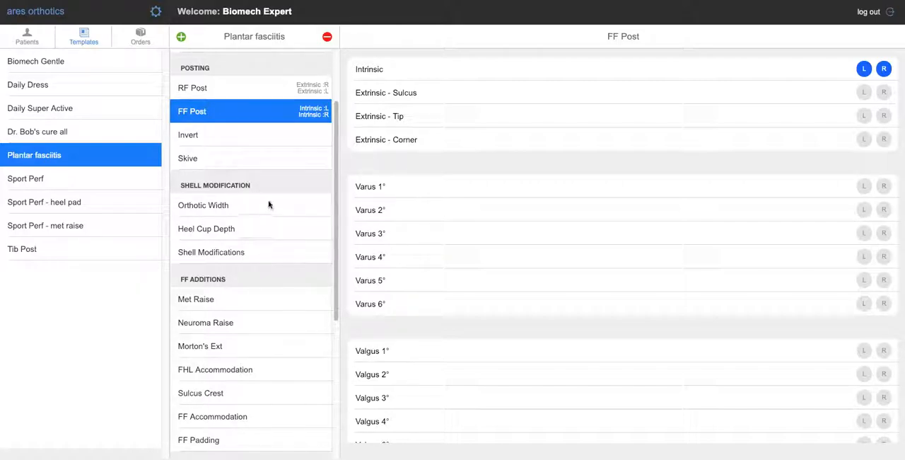
- Set the Plantar fasciitis template's Heel Cup Depth to 18 for both the left and right foot
scroll(267, 204, "down", 1)
scroll(262, 204, "down", 1)
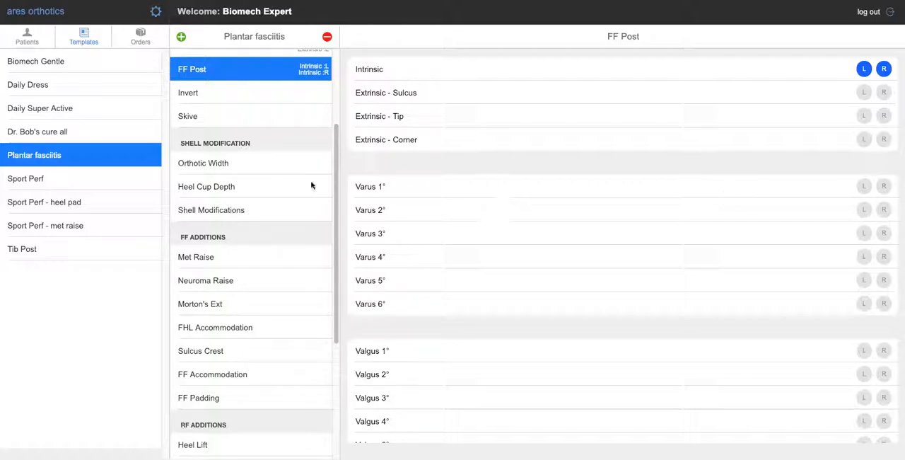
left_click(276, 190)
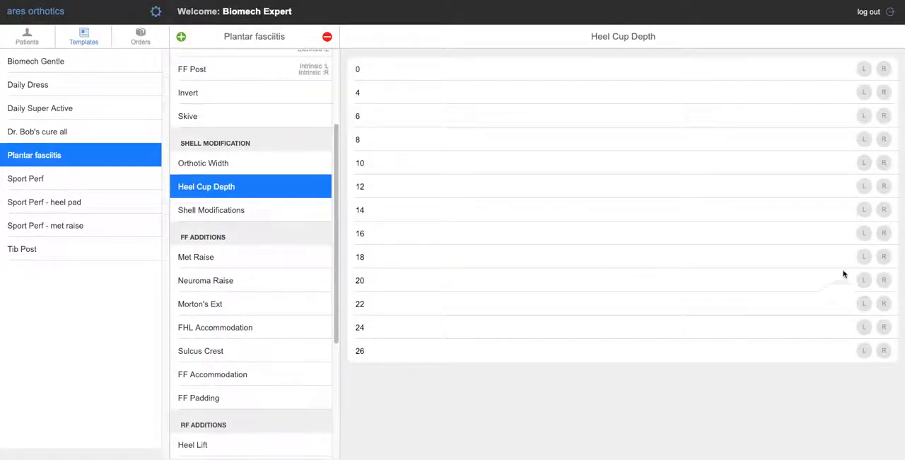
left_click(864, 256)
left_click(884, 257)
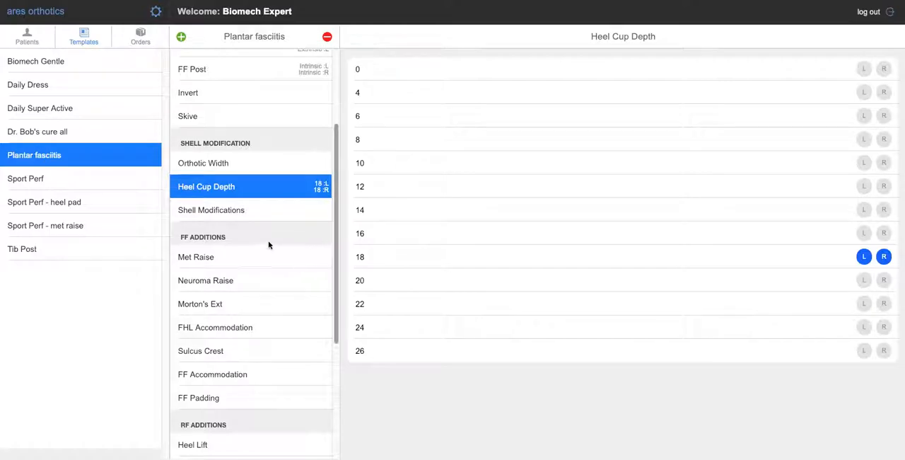
- Add the Medial flange shell modification to the Plantar fasciitis template for both feet
scroll(269, 246, "down", 2)
left_click(257, 154)
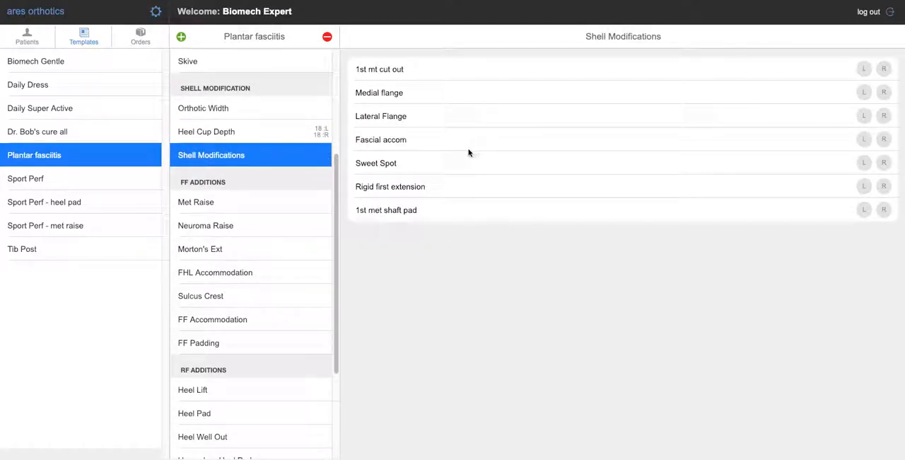
left_click(863, 92)
left_click(883, 93)
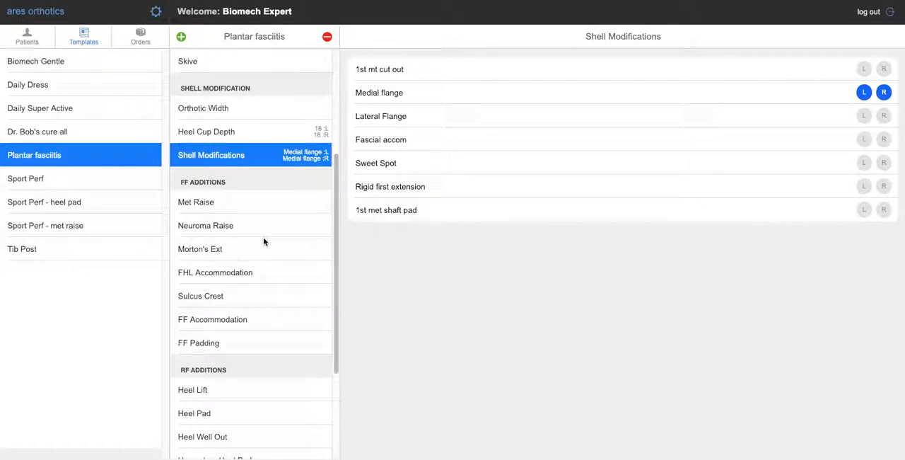
- Set the Plantar fasciitis template's Heel Pad to 3.0 mm for both the left and right foot
scroll(264, 242, "down", 5)
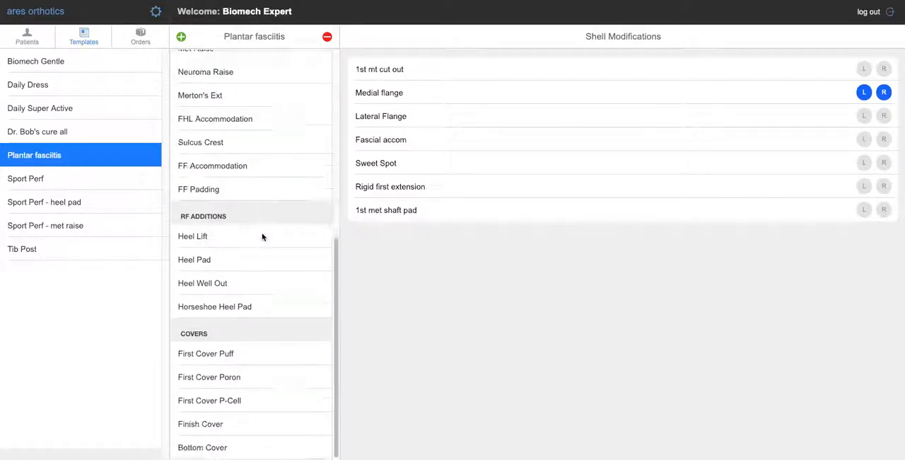
left_click(298, 268)
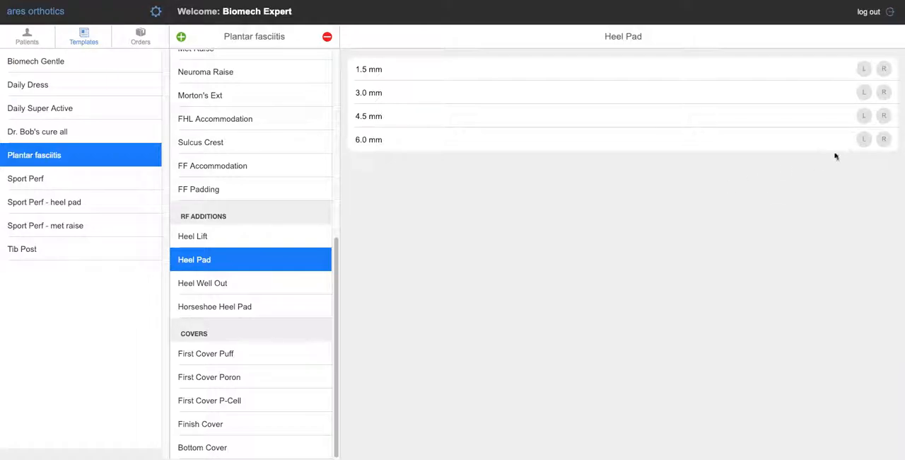
left_click(864, 92)
left_click(883, 92)
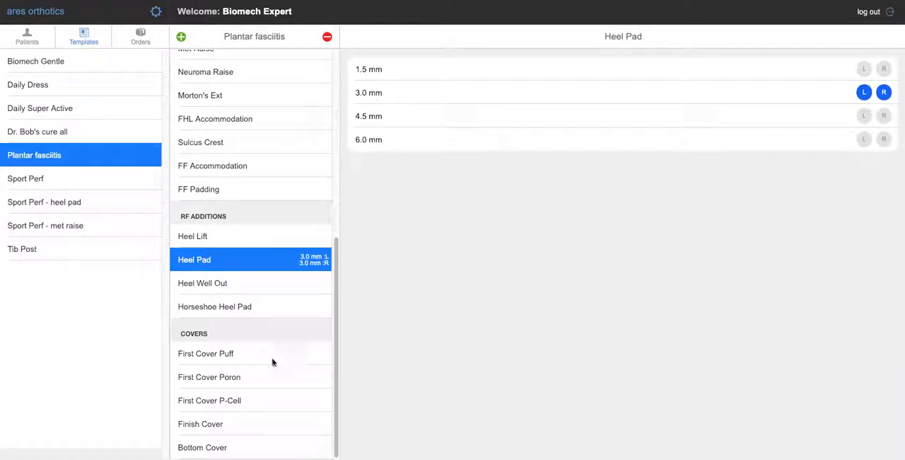
- Set the Plantar fasciitis template's Finish Cover to Puff 3.0 mm with Toes length
left_click(269, 423)
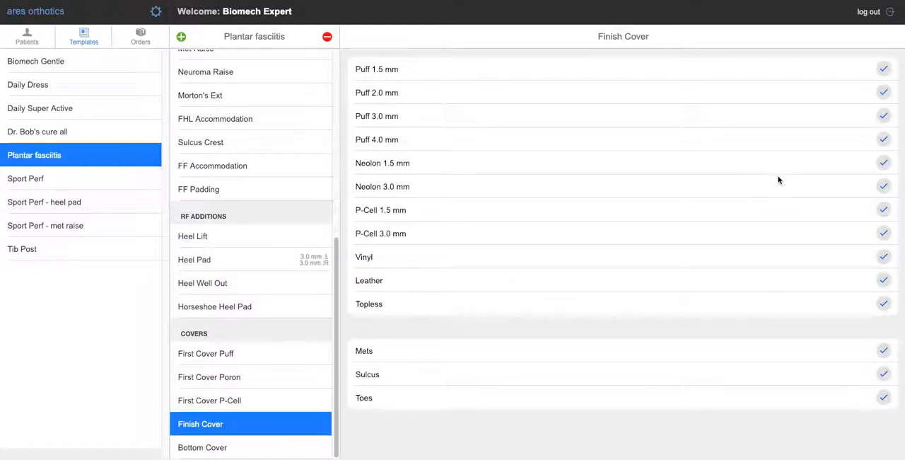
left_click(885, 116)
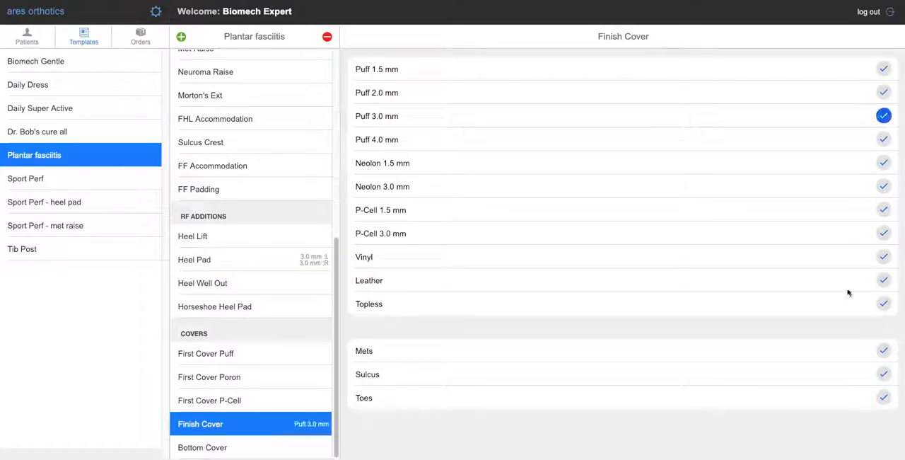
left_click(883, 397)
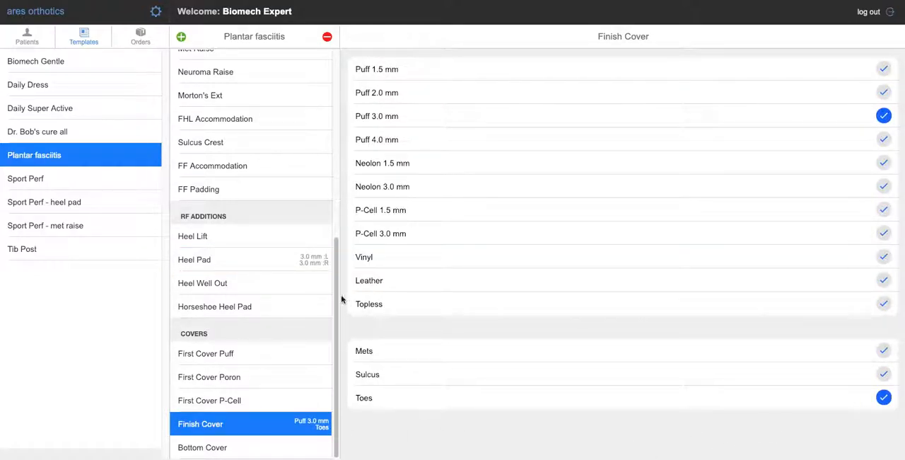
- Add the 1st mt cut out shell modification to the Plantar fasciitis template for both feet
left_click_drag(335, 302, 327, 205)
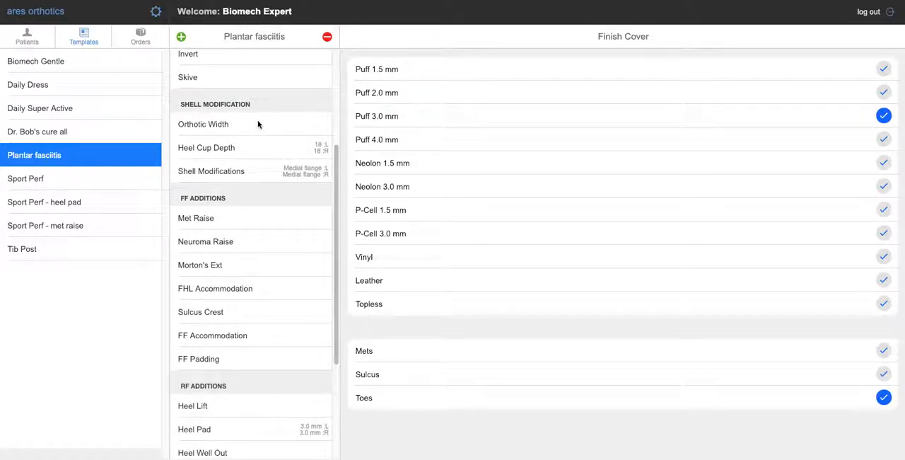
left_click(258, 176)
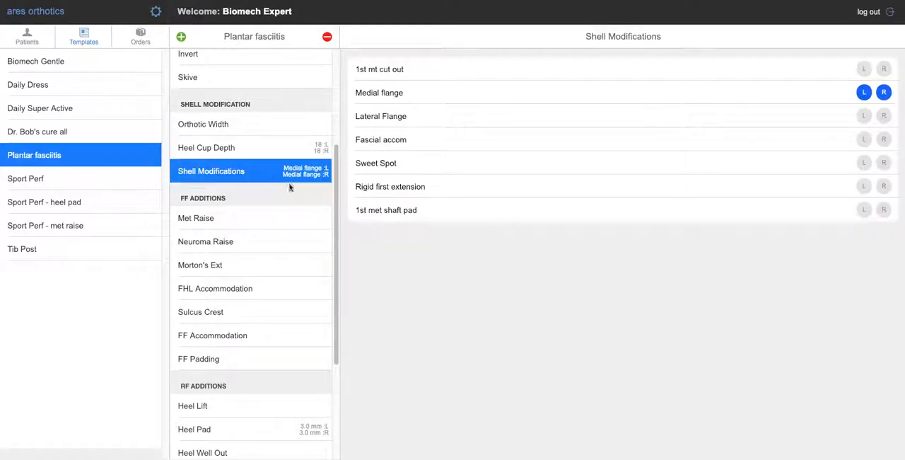
left_click(885, 70)
left_click(865, 69)
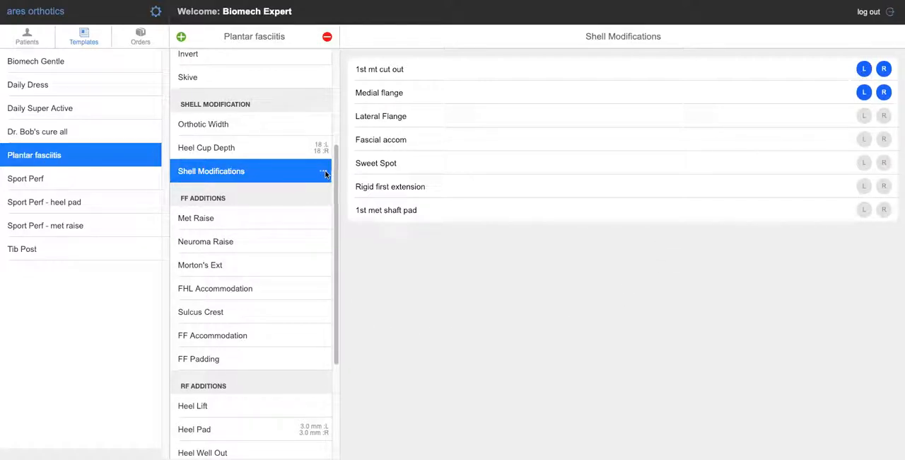
- Review the Plantar fasciitis shell modifications and the "cure all" template's Met Raise and FF Padding selections, and return to the Plantar fasciitis template
left_click(285, 245)
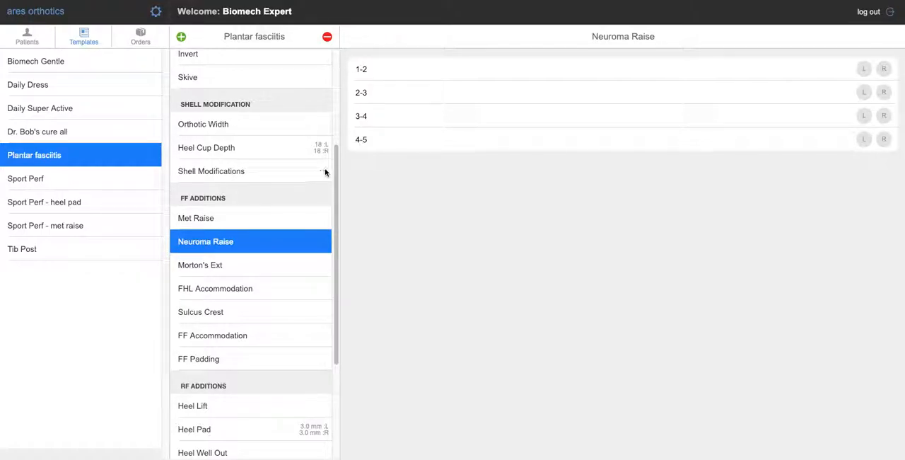
left_click(325, 174)
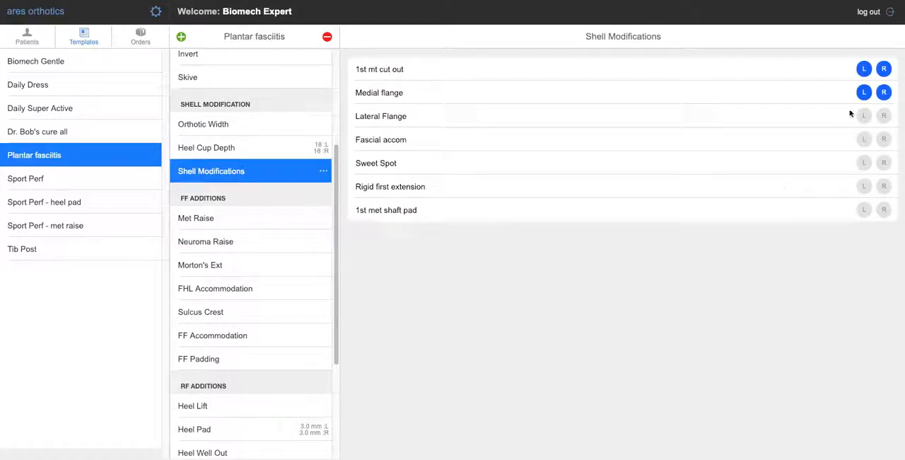
left_click(78, 139)
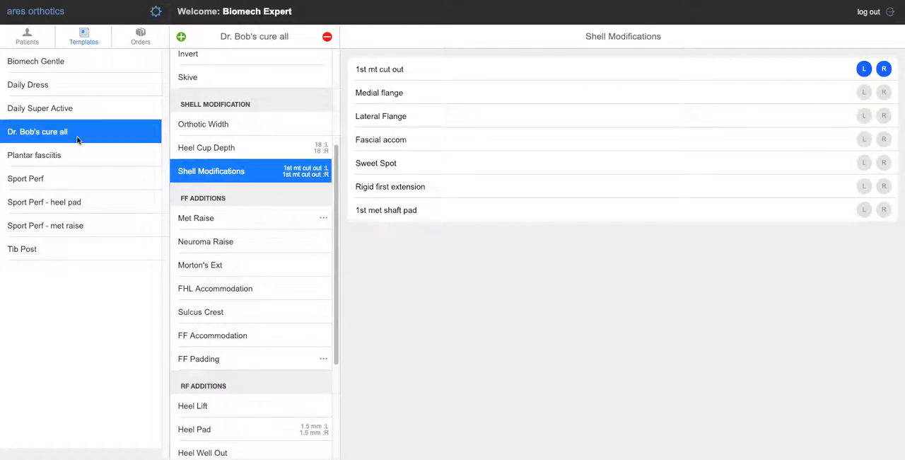
left_click(329, 227)
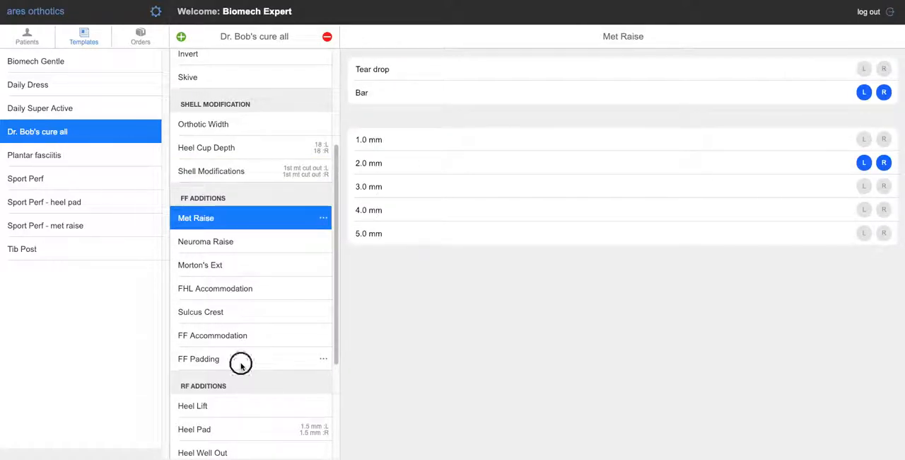
left_click(328, 359)
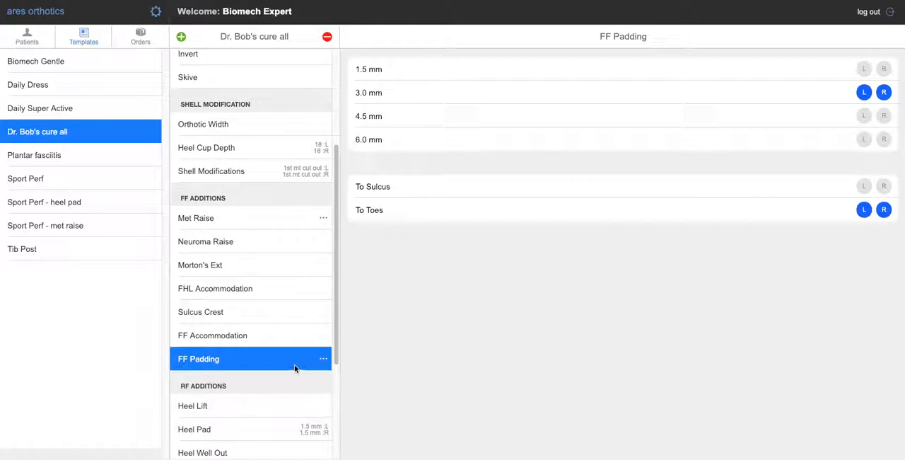
left_click(75, 161)
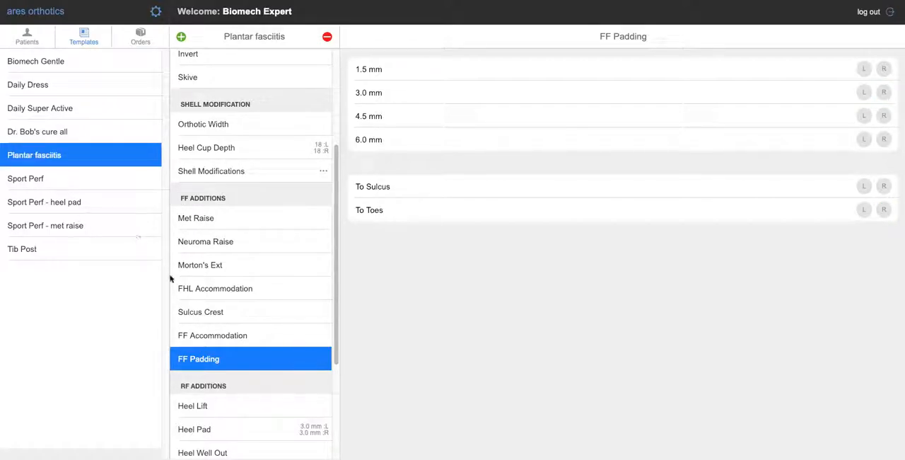
scroll(315, 421, "down", 3)
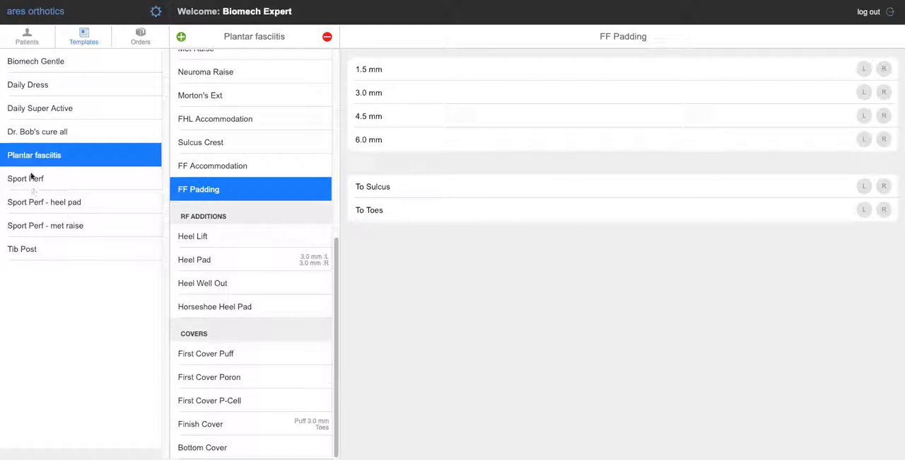
- Set up the Tib Post template's device section with an Active device, FiO Rigid shell material and cast dressing 2
left_click(53, 253)
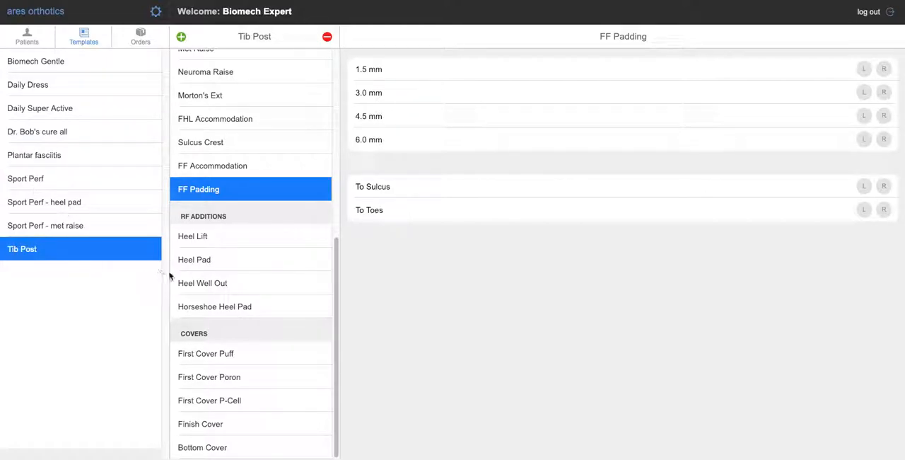
left_click_drag(335, 246, 290, 60)
left_click(234, 85)
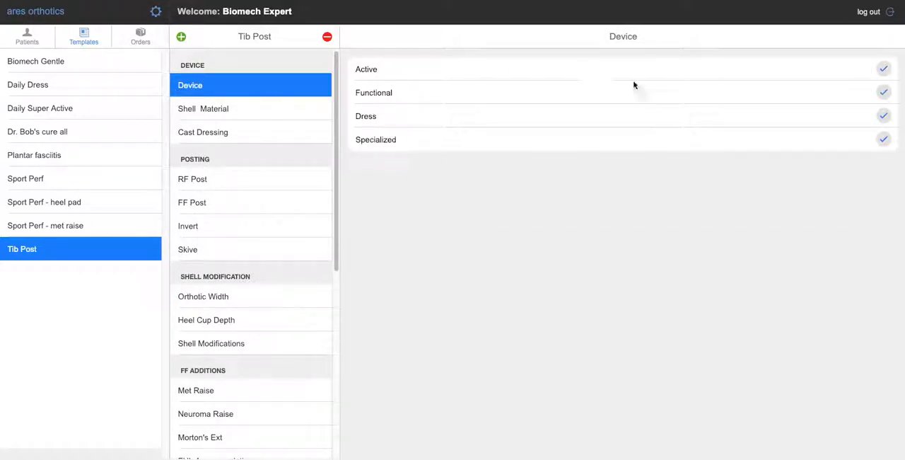
left_click(883, 69)
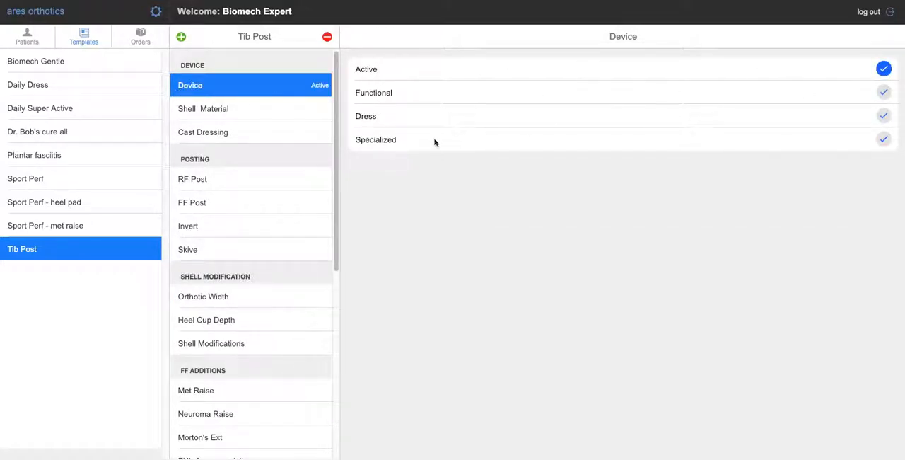
left_click(281, 114)
left_click(883, 139)
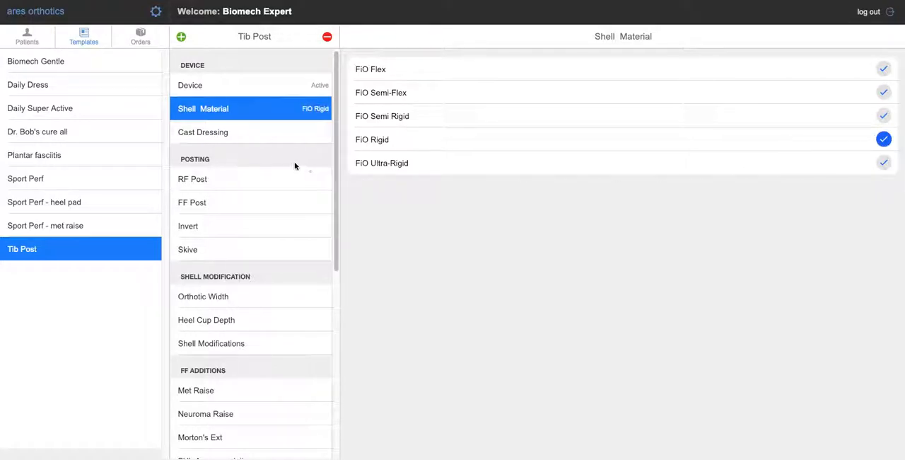
left_click(321, 135)
left_click(882, 90)
- Set the Tib Post template's RF Post to Extrinsic for both feet and its FF Post to Intrinsic for the left foot
left_click(287, 183)
left_click(864, 69)
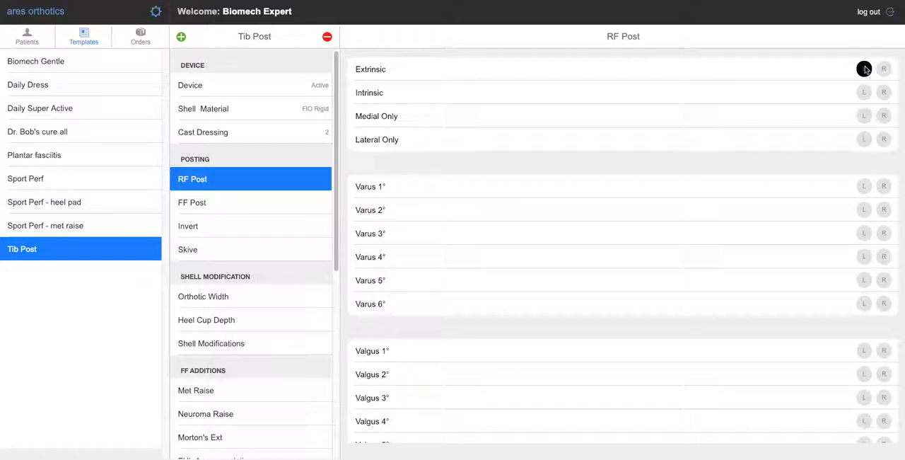
left_click(883, 69)
left_click(266, 207)
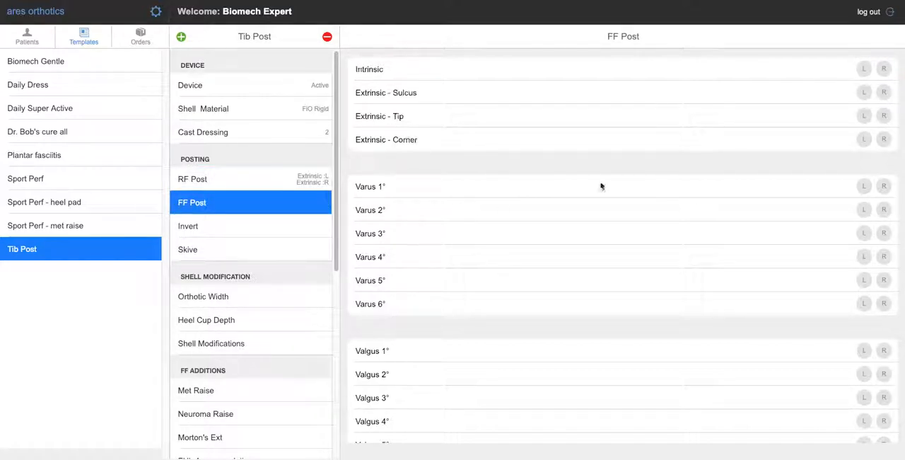
left_click(864, 69)
- Set the Tib Post template's Skive to Medial 3mm for both the left and right foot
left_click_drag(292, 249, 292, 231)
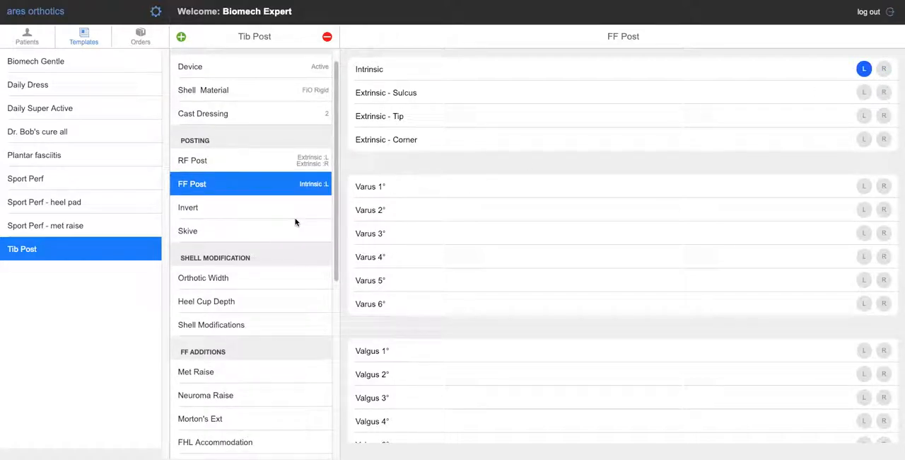
left_click(291, 236)
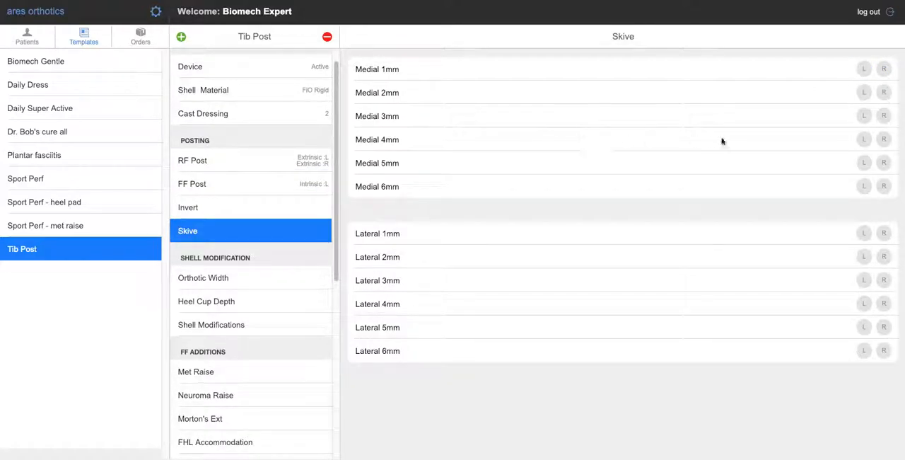
left_click(864, 115)
left_click(883, 116)
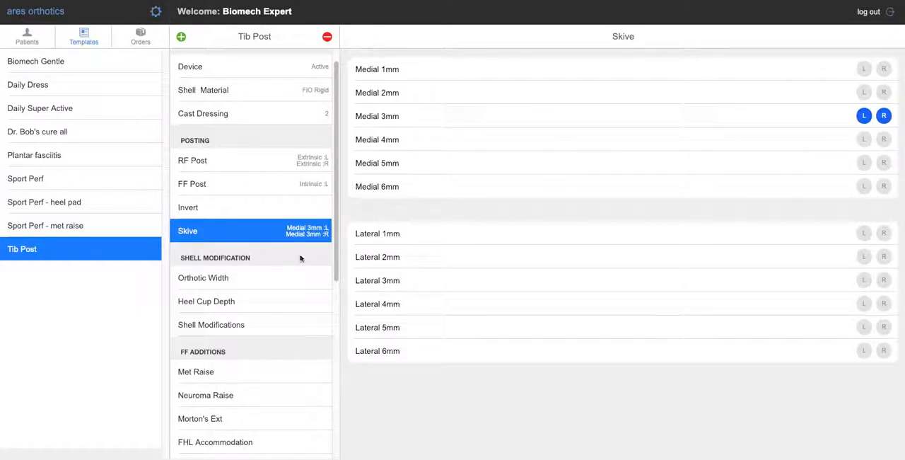
- Set the Tib Post template's Orthotic Width to Wide and its Heel Cup Depth to 18 for both feet
scroll(277, 295, "down", 3)
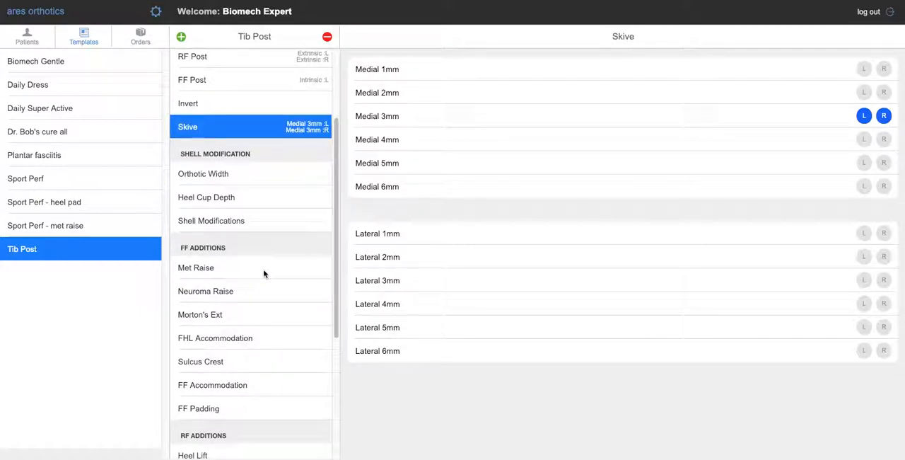
left_click(267, 174)
left_click(864, 69)
left_click(885, 70)
left_click(276, 197)
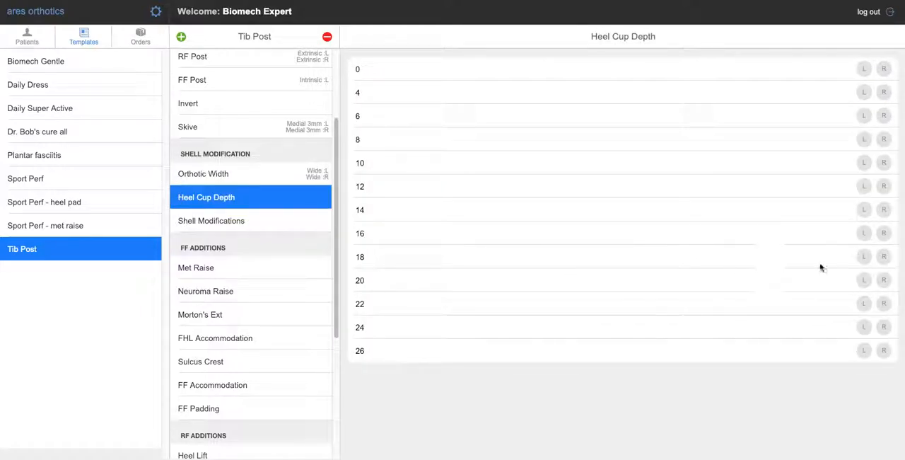
left_click(864, 256)
left_click(884, 258)
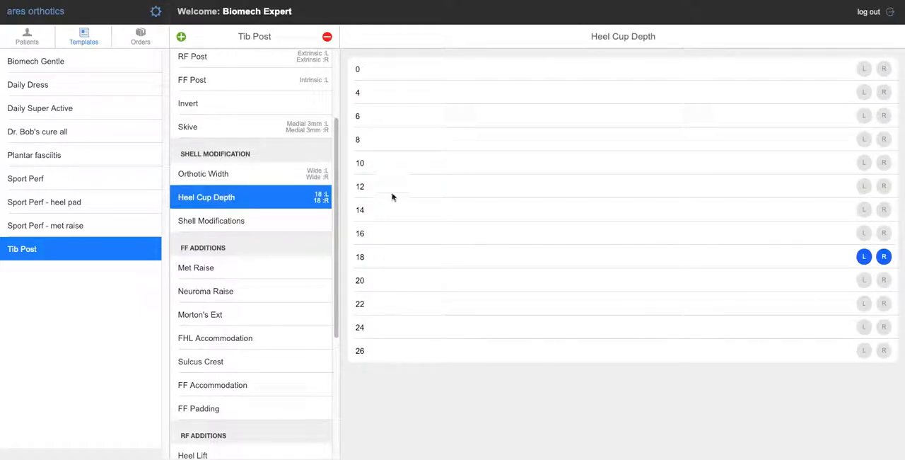
- Add the Medial flange shell modification to the Tib Post template for both feet
left_click(305, 217)
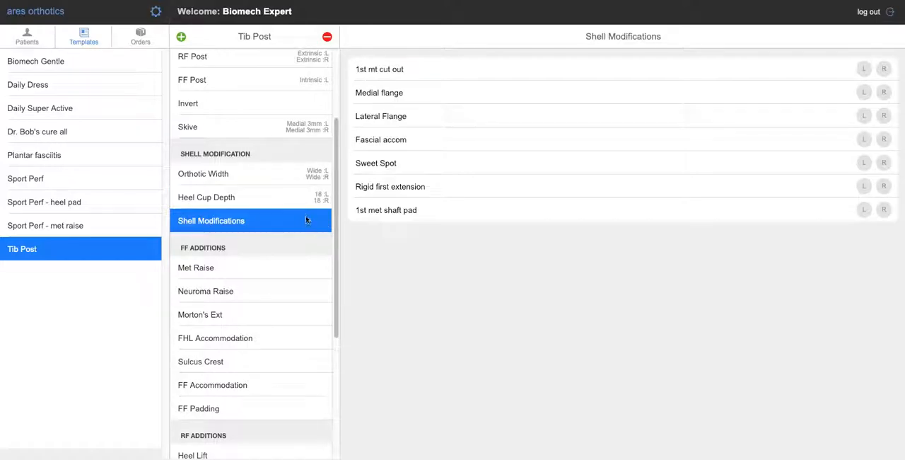
left_click(865, 93)
left_click(883, 93)
scroll(304, 268, "down", 5)
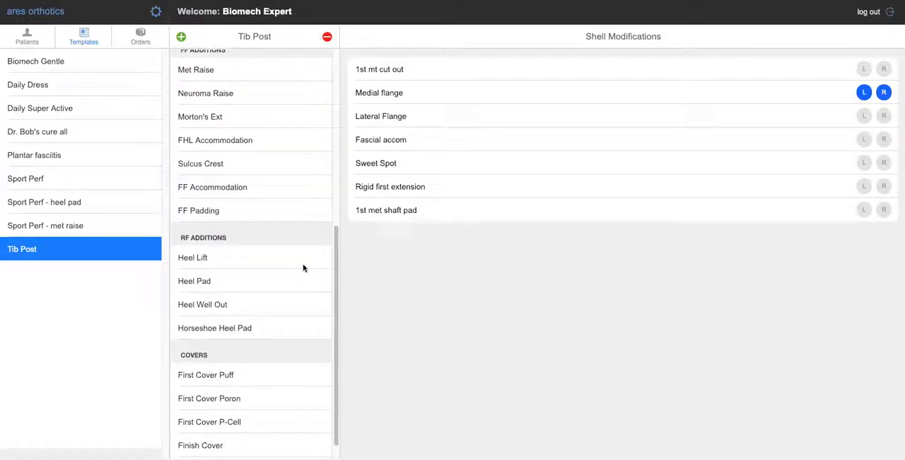
- Set the Tib Post template's Finish Cover to Puff 3.0 mm with Toes length
scroll(296, 266, "down", 1)
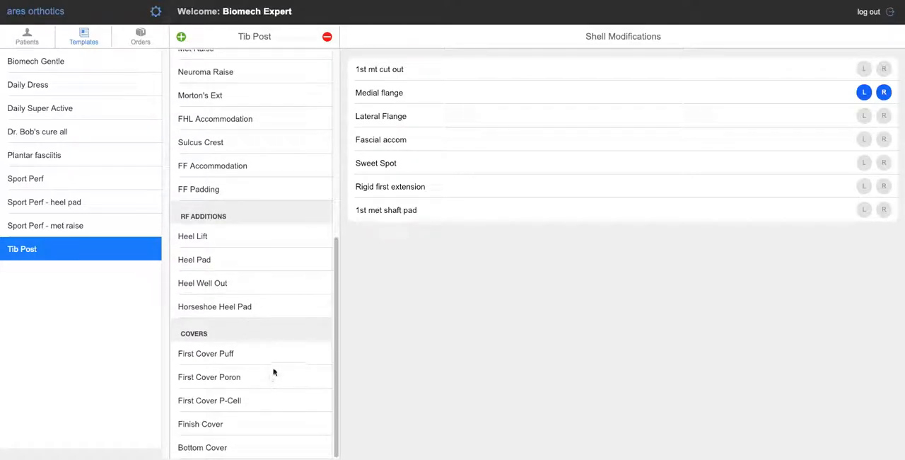
left_click(262, 428)
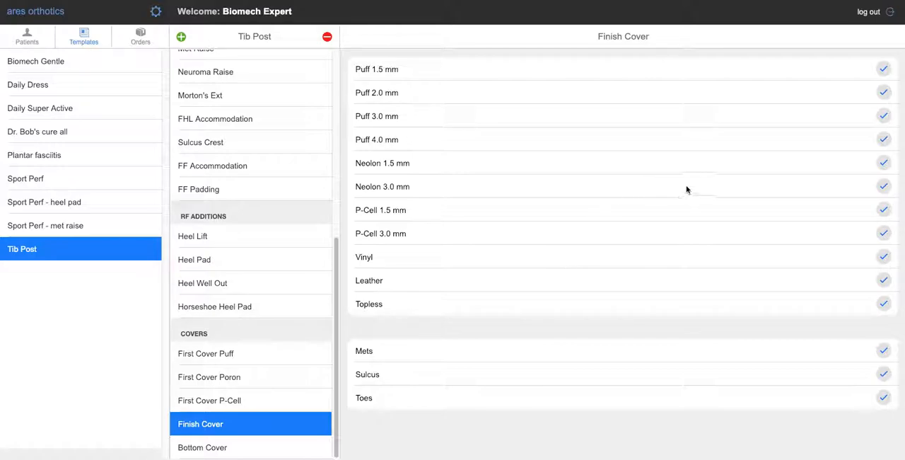
left_click(882, 119)
left_click(884, 398)
left_click_drag(333, 355, 332, 150)
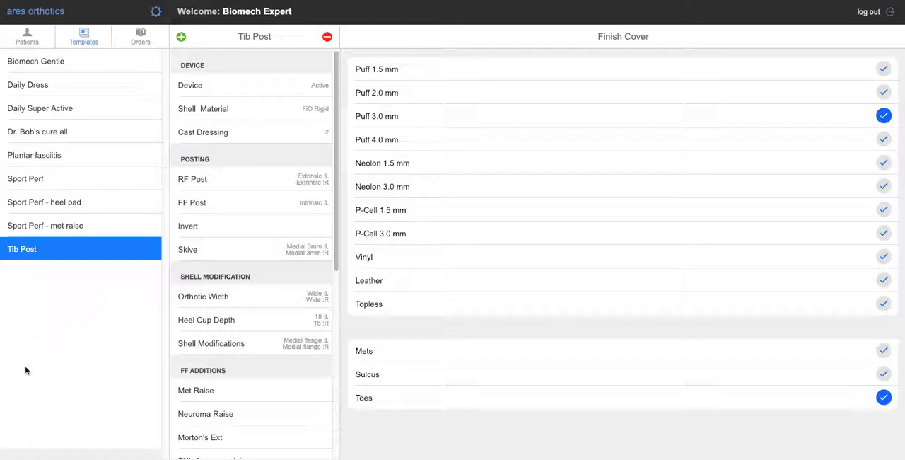
- Place a new orthotic order for the first patient in the patient list using the unmodified Tib Post template
left_click(144, 40)
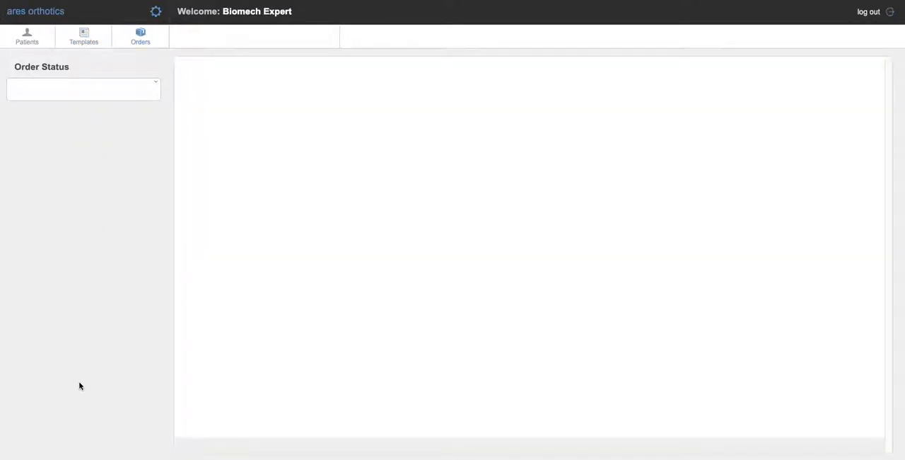
left_click(25, 39)
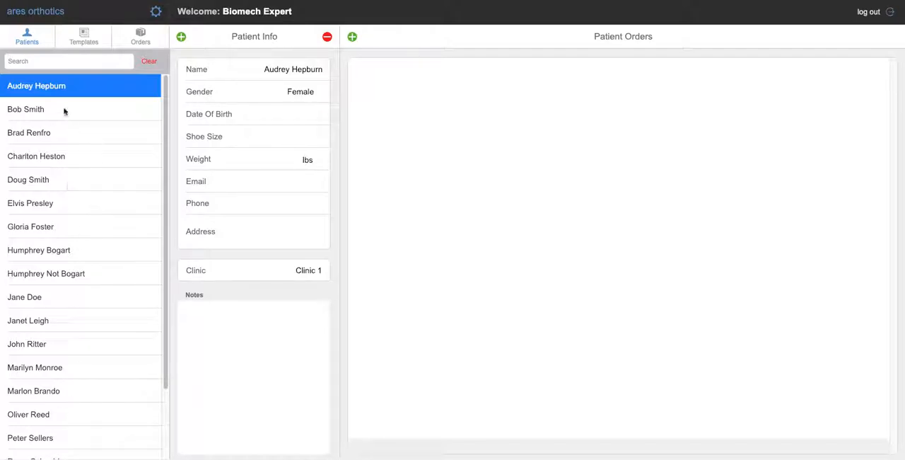
left_click(56, 61)
left_click(416, 90)
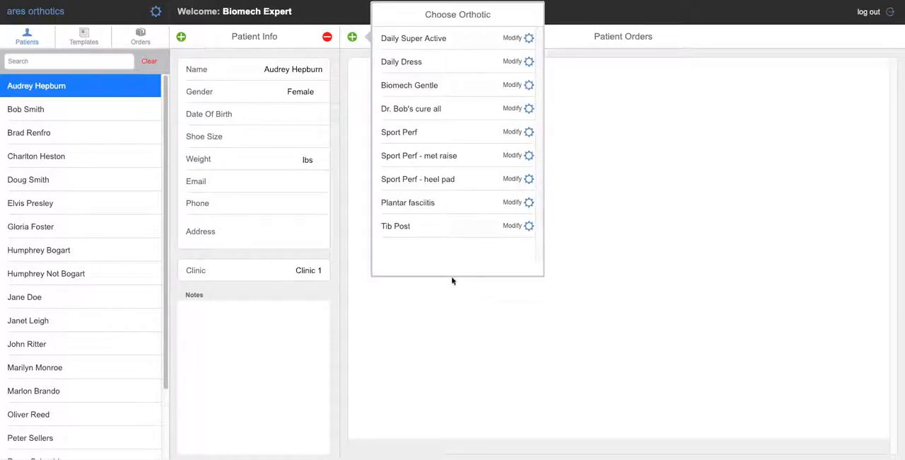
left_click(425, 227)
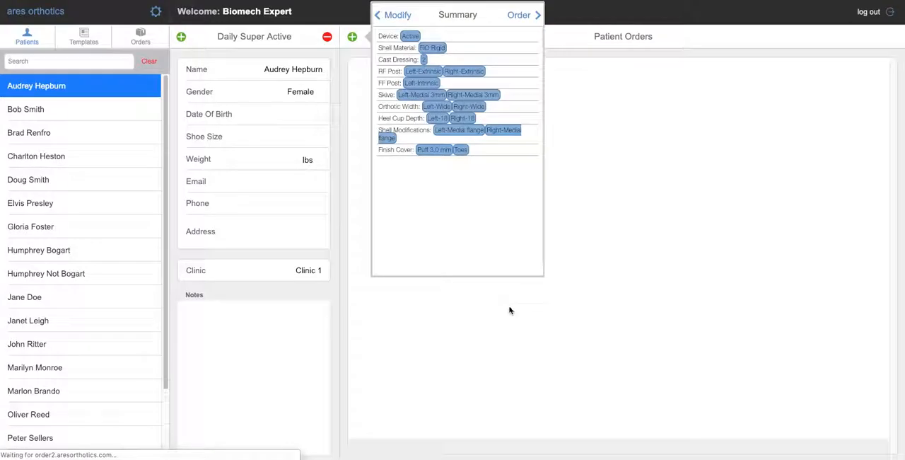
left_click(529, 20)
left_click(499, 251)
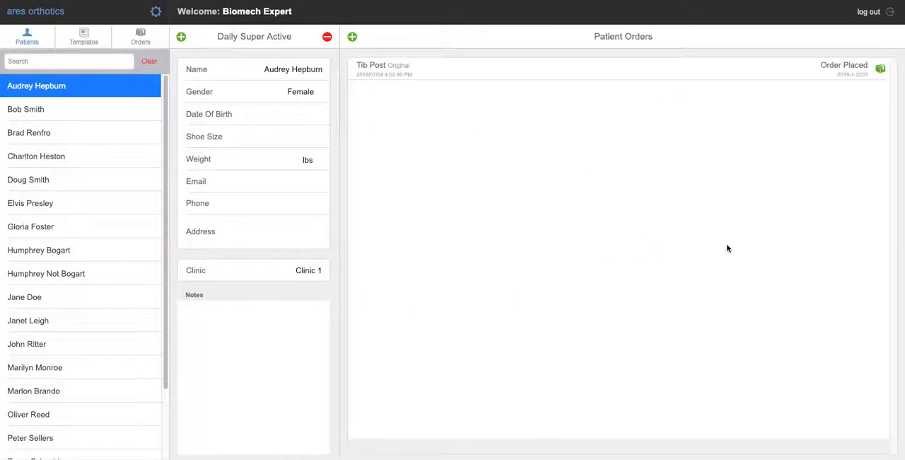